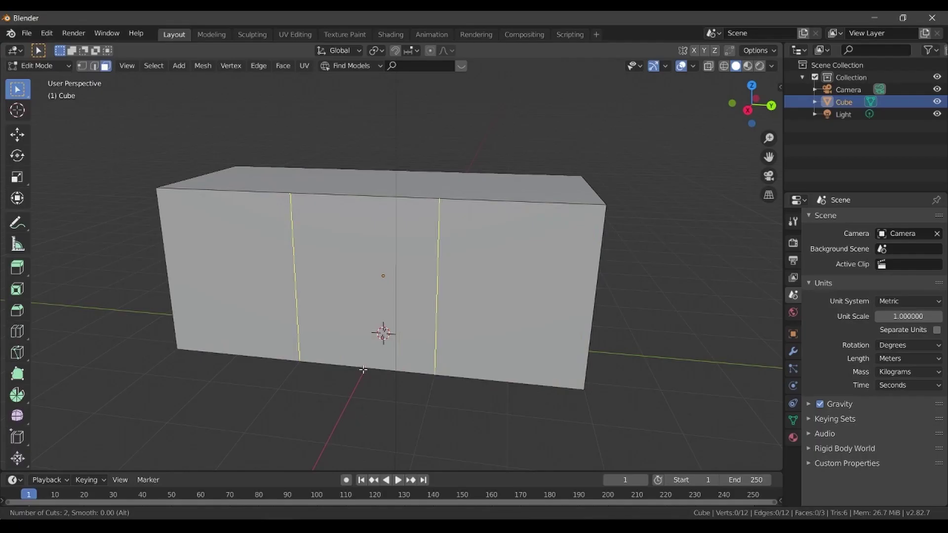
Cut 19 evenly spaced vertical edge loops across the elongated box's long wall.
scroll(364, 370, "up", 2)
scroll(364, 370, "up", 3)
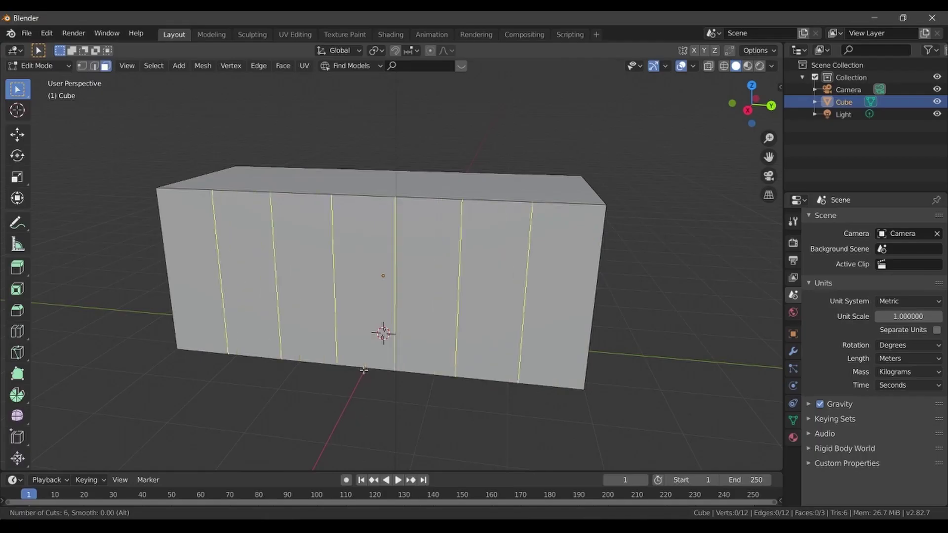
scroll(364, 370, "up", 3)
scroll(364, 371, "up", 4)
scroll(364, 371, "up", 3)
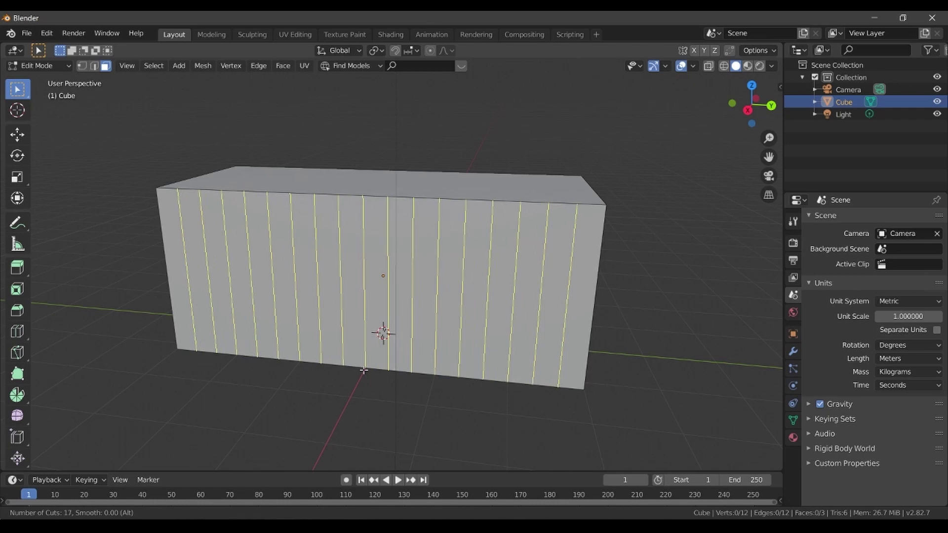
scroll(364, 371, "up", 2)
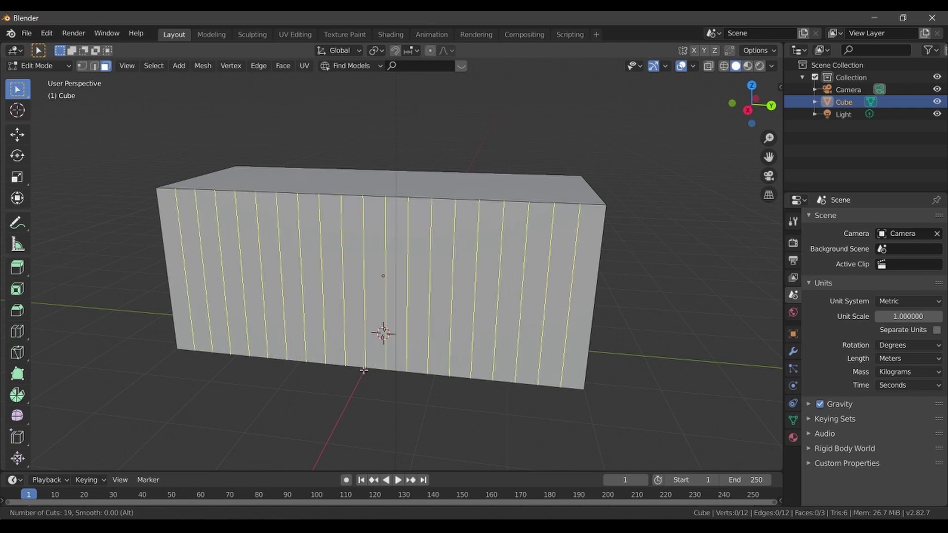
left_click(364, 370)
right_click(567, 307)
Bevel the new vertical loop edges into narrow strips.
key("ctrl+b")
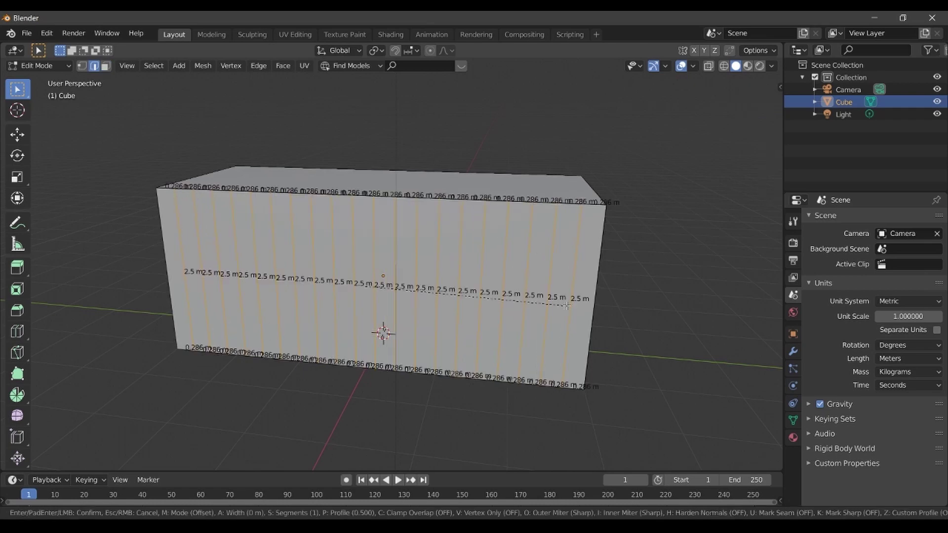
left_click(568, 309)
middle_click_drag(568, 309, 576, 317)
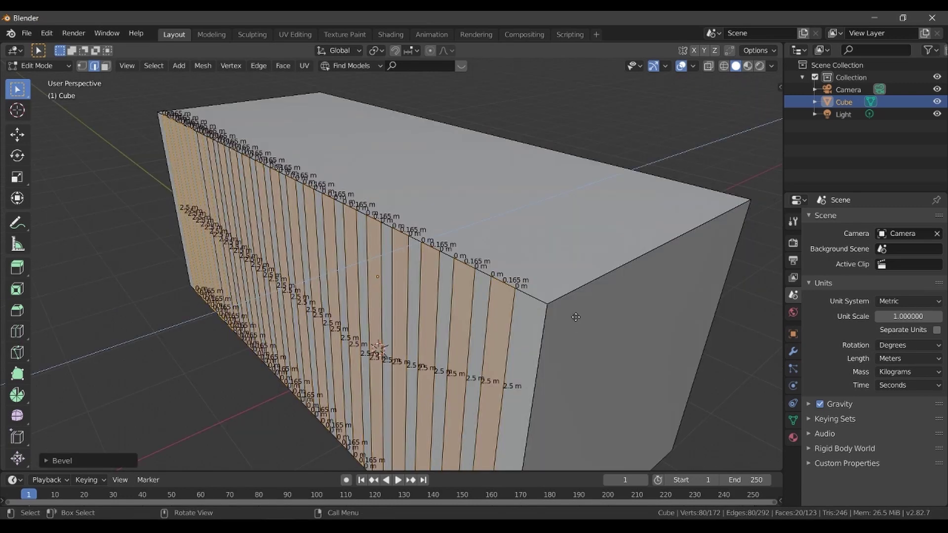
Extrude the strip faces inward along normals and set the pivot to Individual Origins.
key("e")
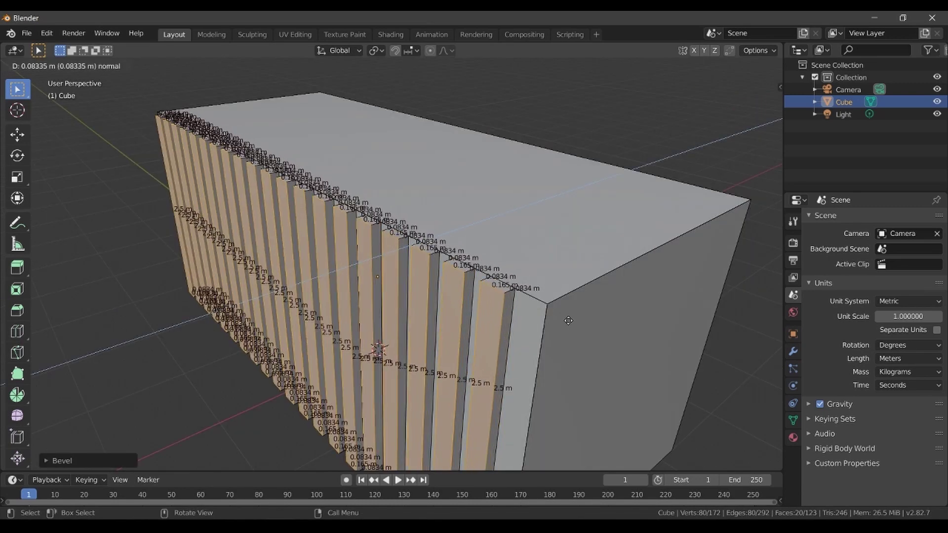
left_click(568, 317)
middle_click_drag(568, 318, 375, 53)
left_click(376, 53)
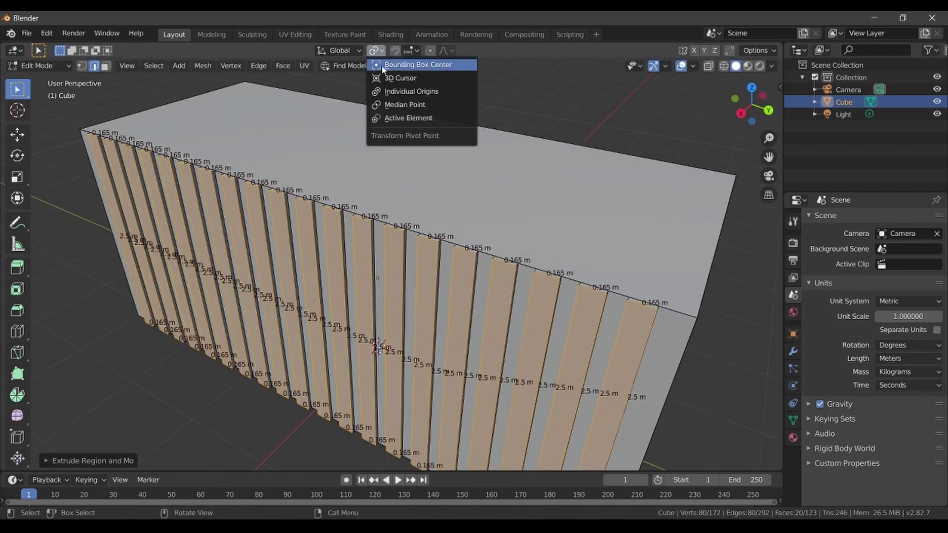
left_click(389, 93)
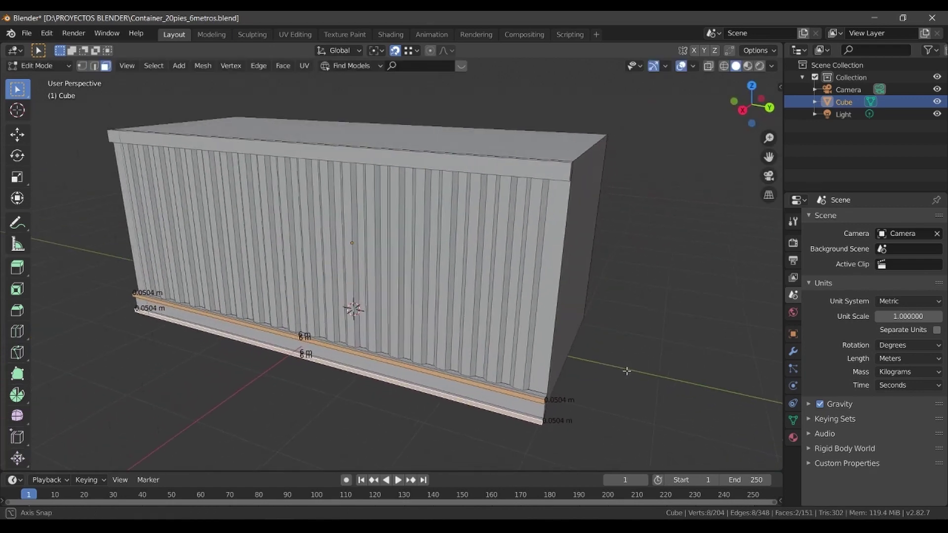
Set the viewport lighting to MatCap using the dark MatCap material.
middle_click_drag(626, 370, 608, 360)
left_click(772, 67)
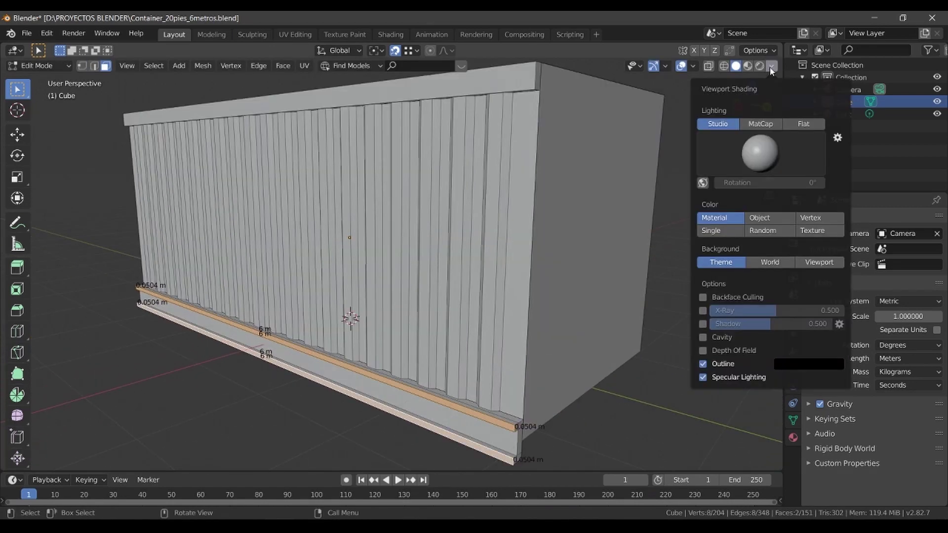
left_click(760, 124)
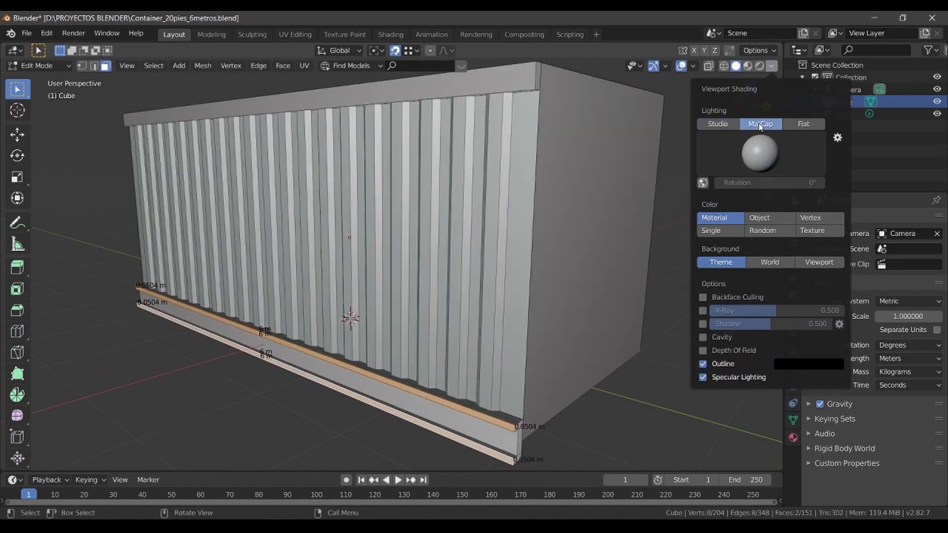
left_click(756, 154)
left_click(616, 198)
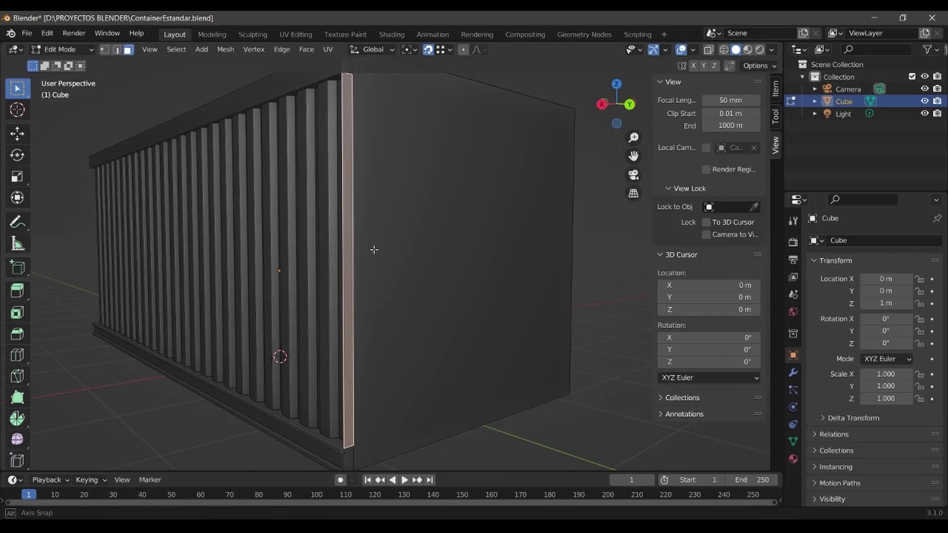
Begin moving the selected vertical corner edge along the Y axis.
mouse_move(375, 249)
middle_mouse_down()
mouse_move(439, 259)
mouse_move(444, 228)
middle_mouse_up()
key("g")
key("y")
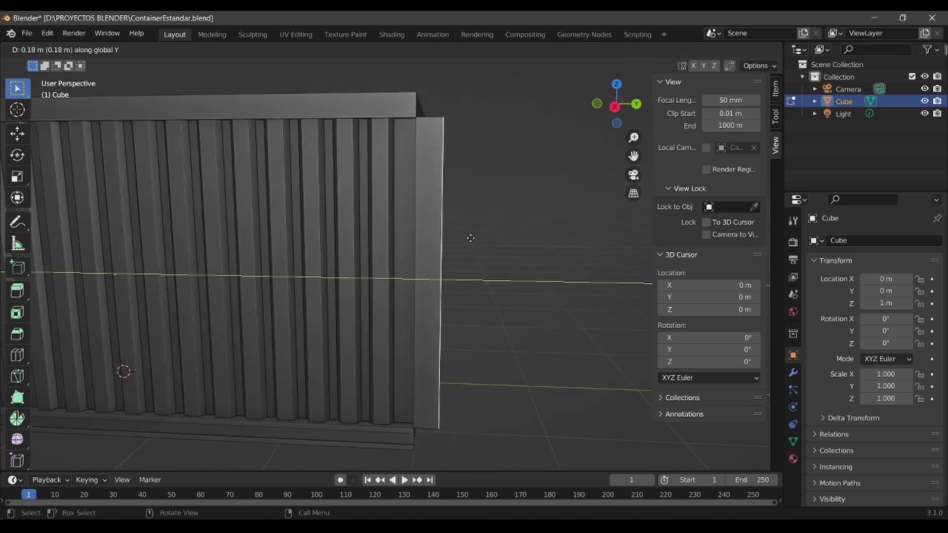
Place the corner edge 0.18 m along Y and add four loop cuts across the corner post.
left_click(471, 238)
key("ctrl+r")
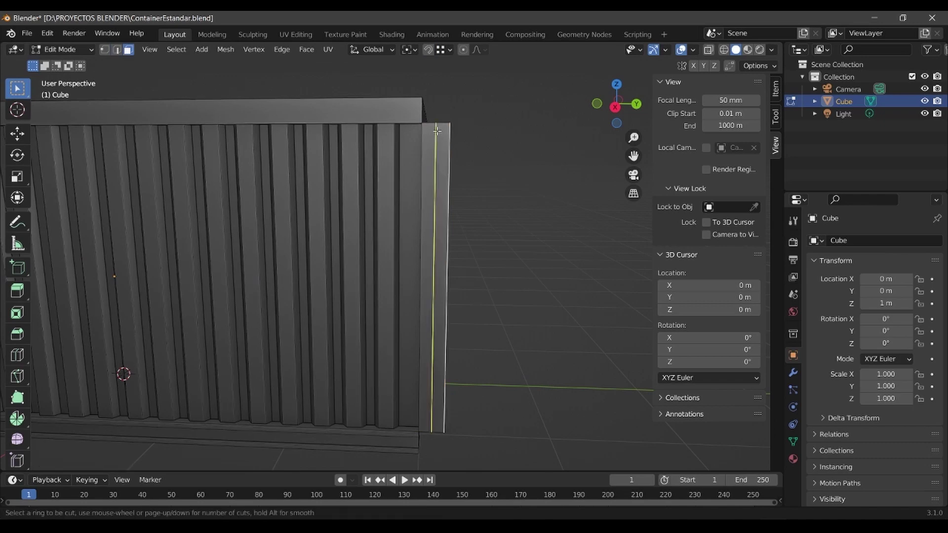
left_click(437, 130)
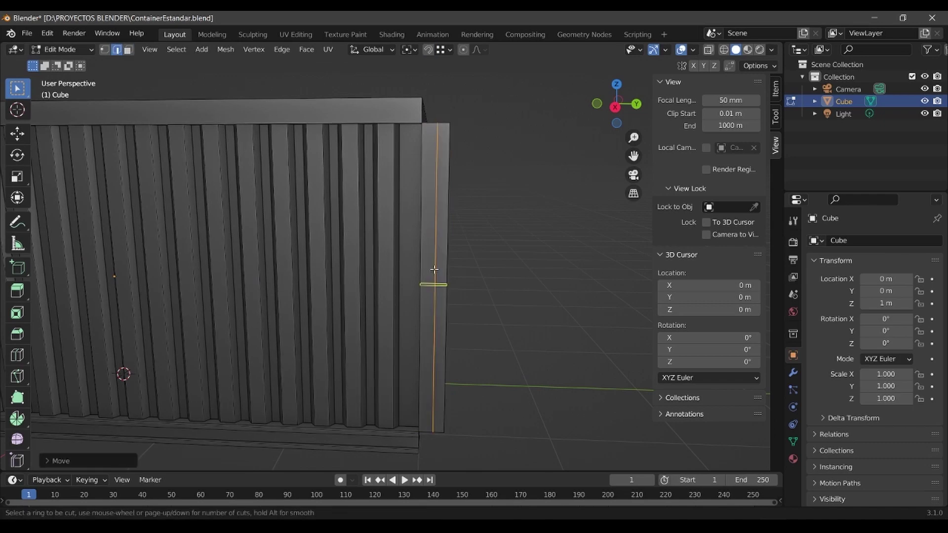
scroll(435, 270, "up", 1)
scroll(434, 270, "up", 1)
scroll(434, 269, "up", 1)
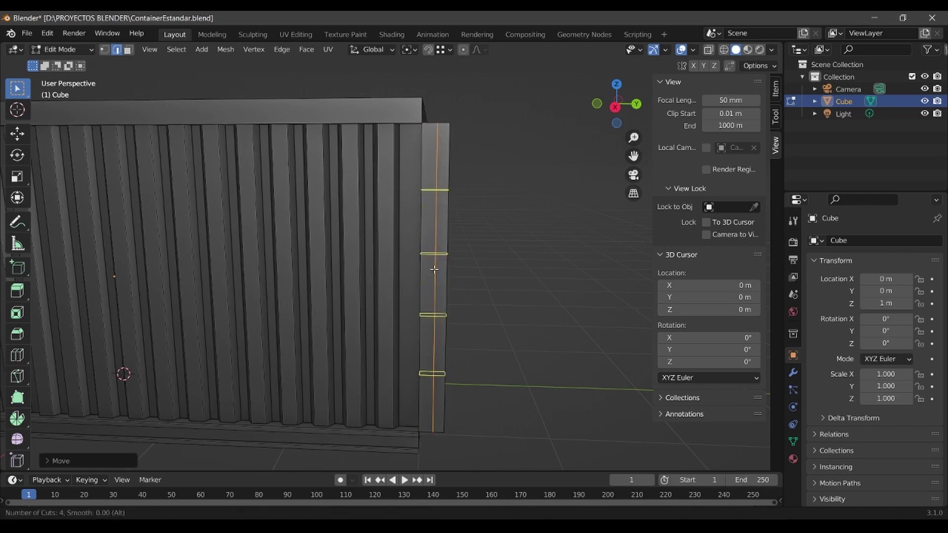
left_click(434, 270)
Bevel the four new loops into short bands and turn on X-ray.
key("ctrl+b")
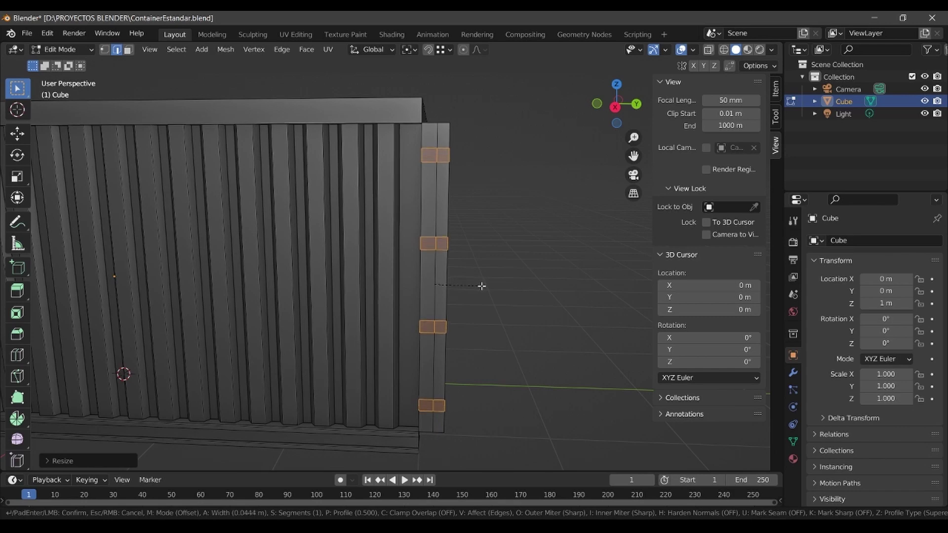
left_click(483, 286)
key("alt+z")
middle_click_drag(482, 286, 428, 395)
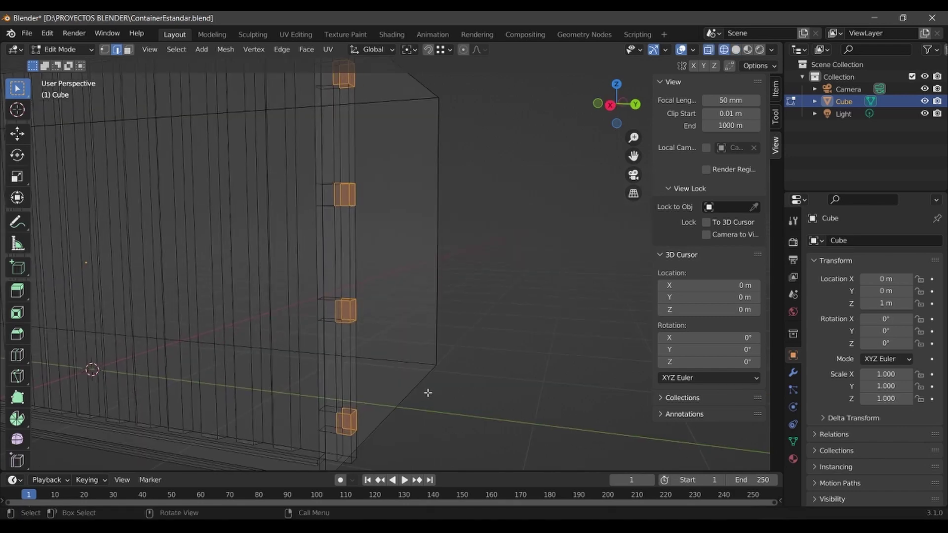
Return to solid shading and delete the four band faces, leaving notches in the corner post.
key("z")
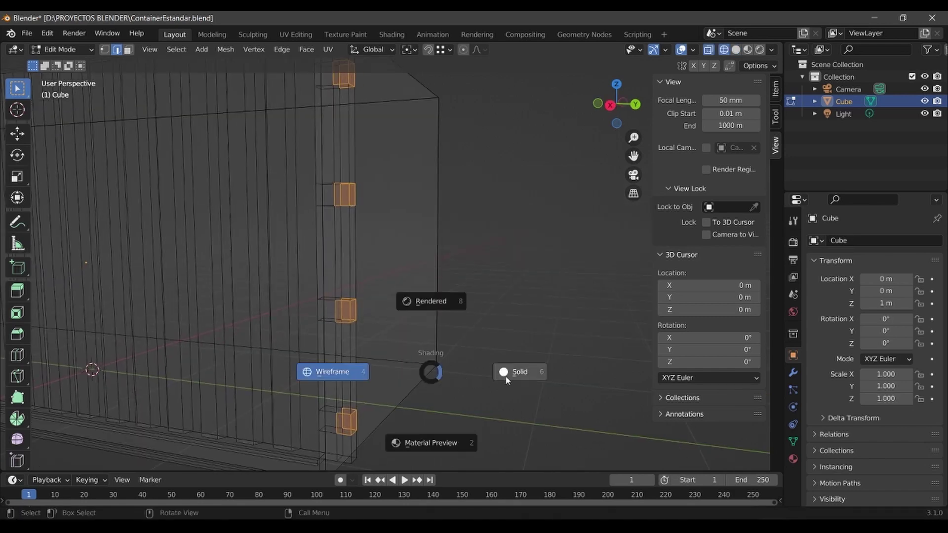
left_click(506, 377)
key("x")
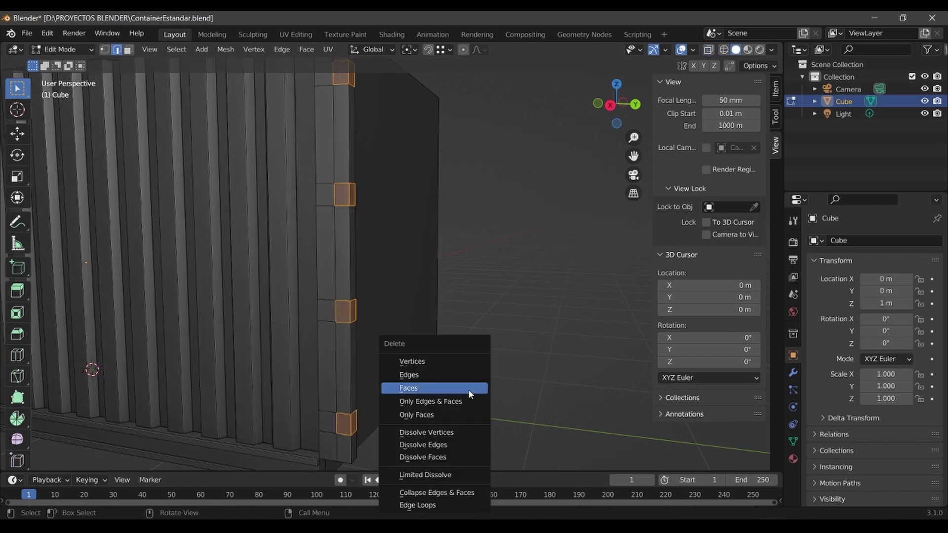
left_click(468, 389)
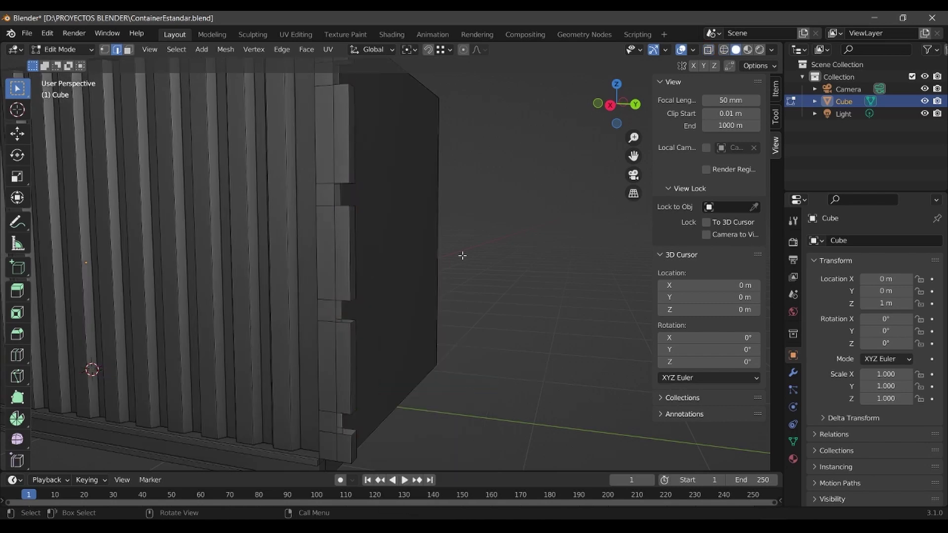
scroll(310, 218, "up", 3)
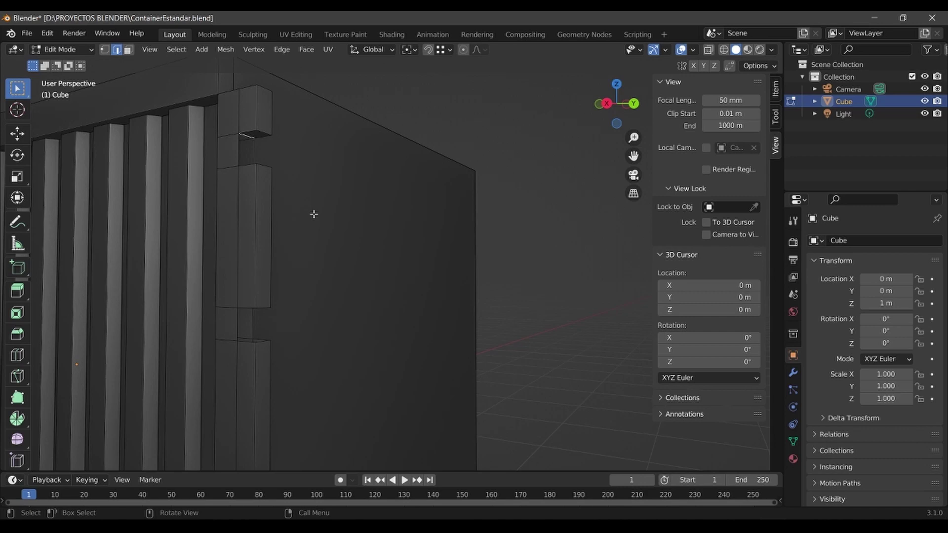
middle_click_drag(314, 214, 267, 163)
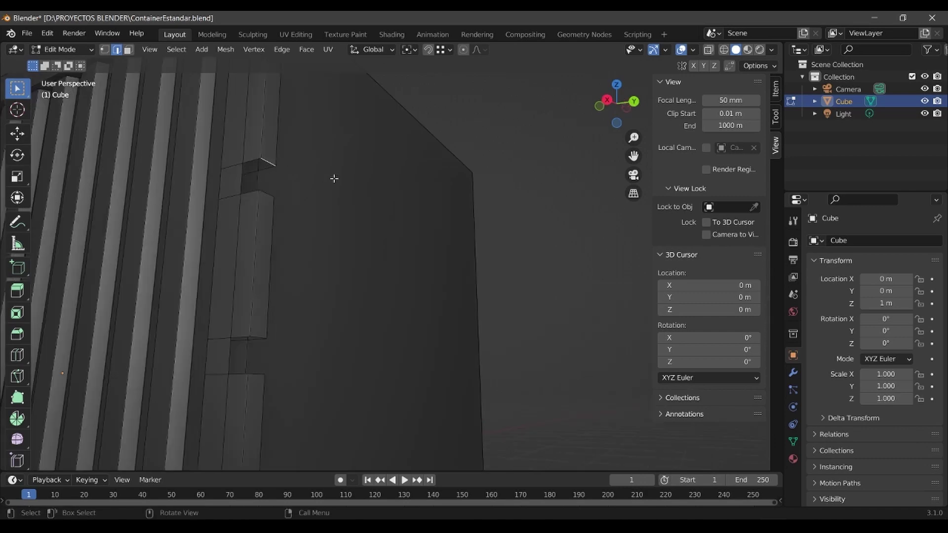
mouse_move(328, 185)
middle_mouse_down()
mouse_move(344, 202)
mouse_move(324, 201)
middle_mouse_up()
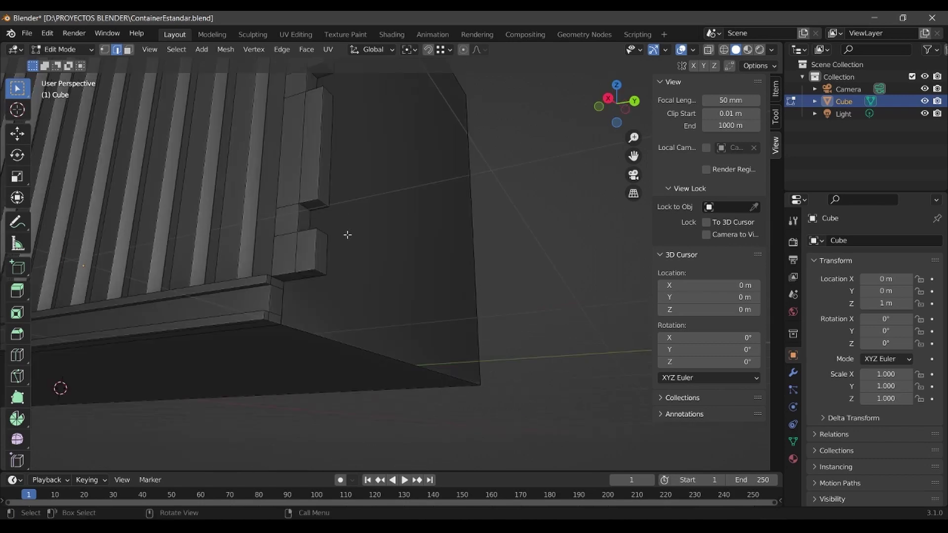
Duplicate the end-frame face and move the copy along Y to the bottom corner.
key("shift+d")
key("z")
key("z")
mouse_move(300, 361)
middle_mouse_down()
mouse_move(307, 381)
mouse_move(475, 345)
mouse_move(307, 402)
middle_mouse_up()
key("g")
key("y")
left_click(500, 358)
Select the linked new block and scale it along global X (2.1491).
key("ctrl+l")
key("s")
key("x")
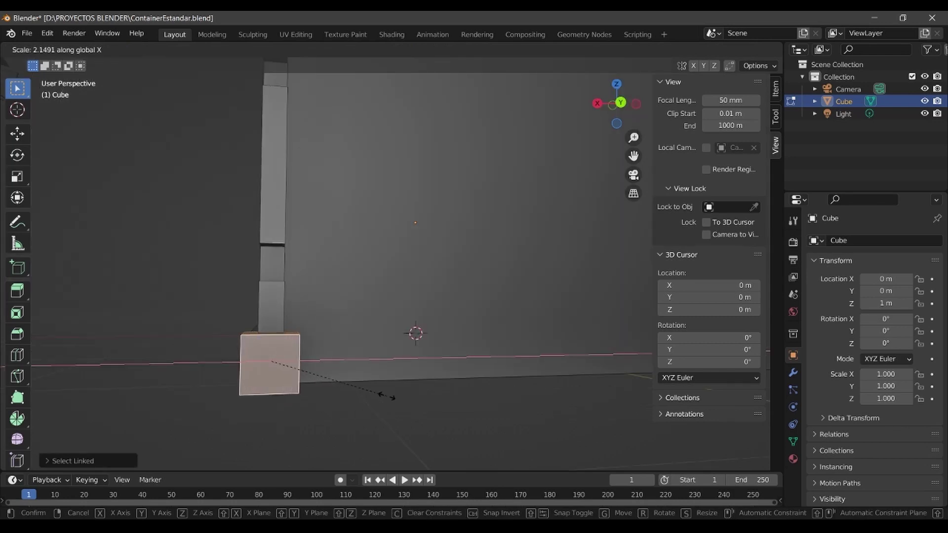
right_click(393, 398)
middle_click_drag(394, 397, 384, 360)
right_click(385, 359)
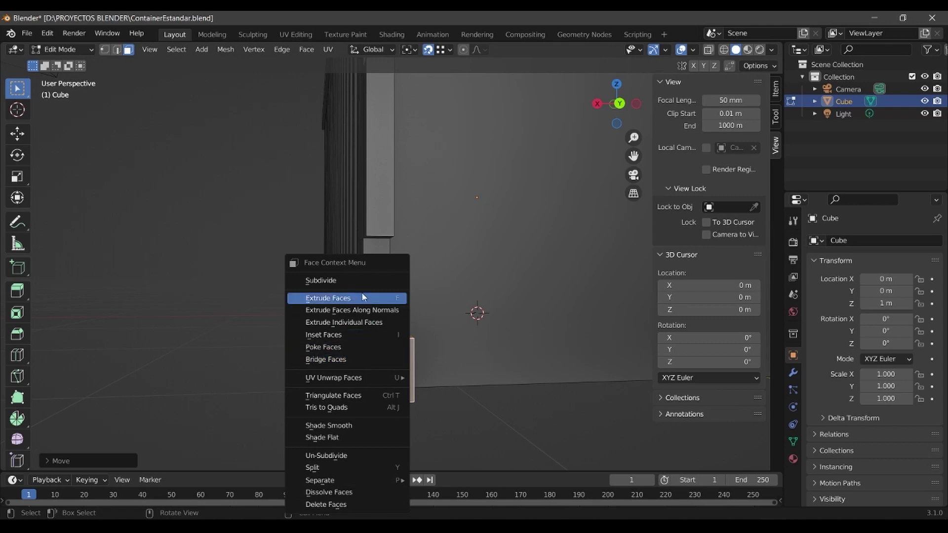
Bevel the block's vertices into diamond faces and subdivide them.
key("Escape")
key("1")
key("ctrl+shift+b")
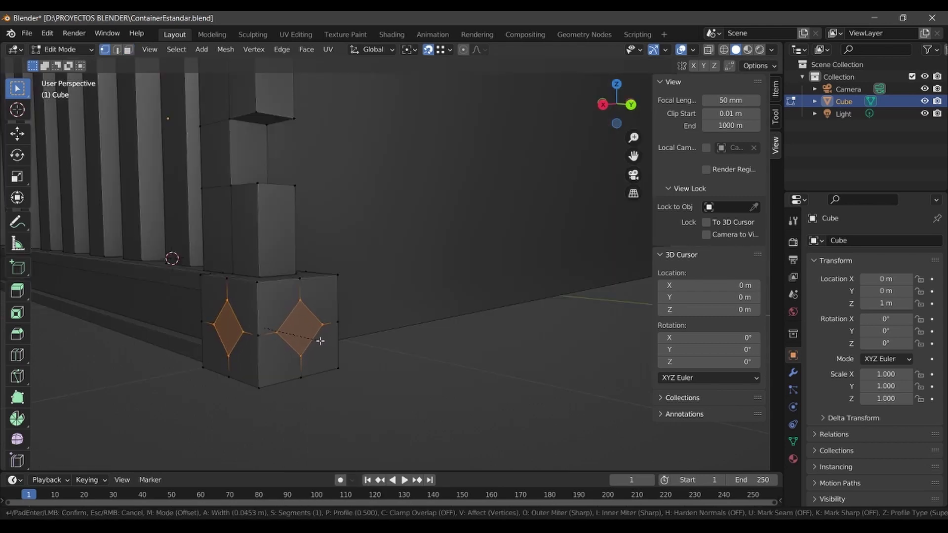
left_click(317, 339)
middle_click_drag(316, 339, 363, 319)
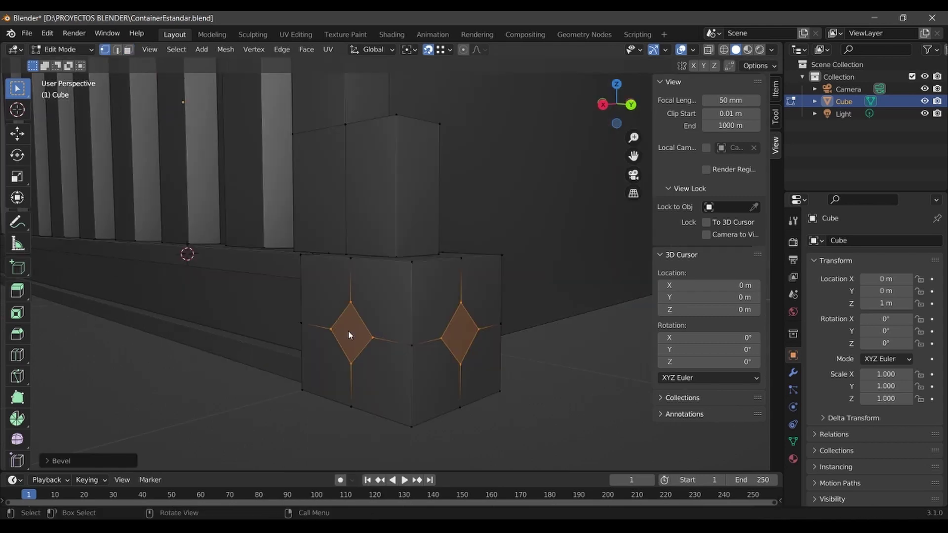
right_click(362, 318)
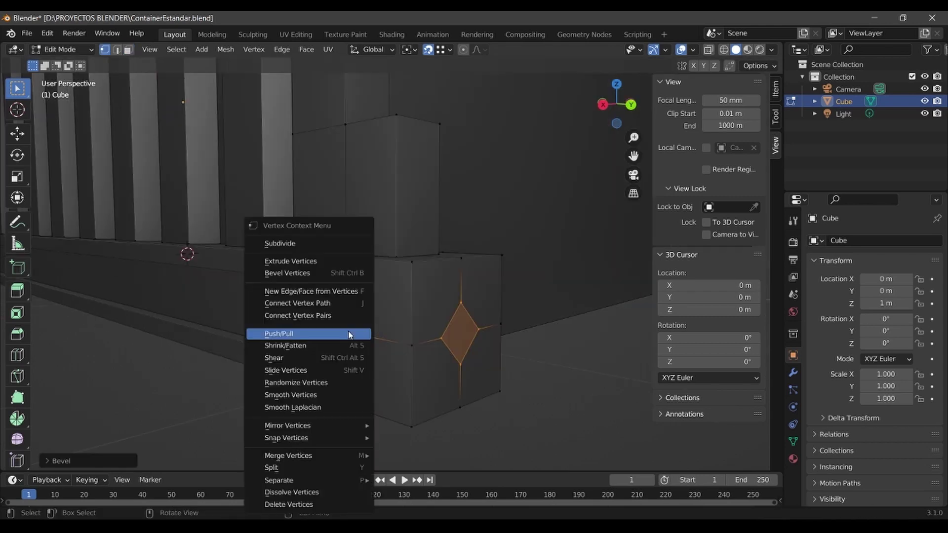
left_click(337, 243)
Delete the diamond faces and round both hole borders into circles with To Sphere.
key("x")
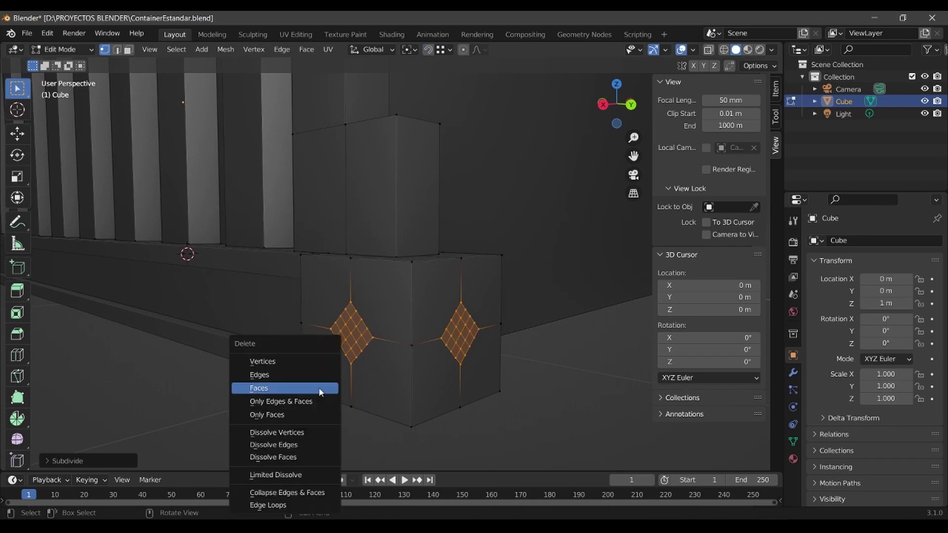
left_click(311, 392)
key("2")
left_click(360, 355, "alt")
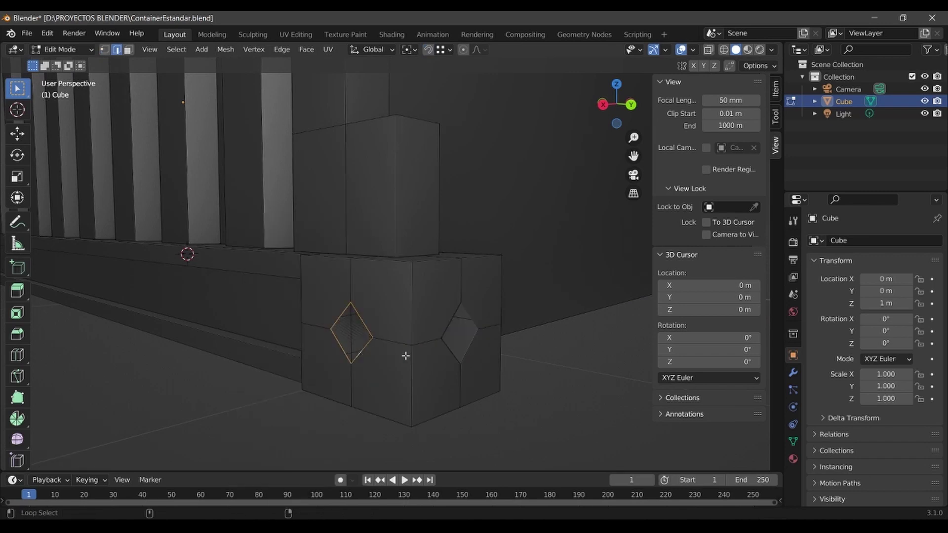
left_click(456, 329, "alt+shift")
key("shift+alt+s")
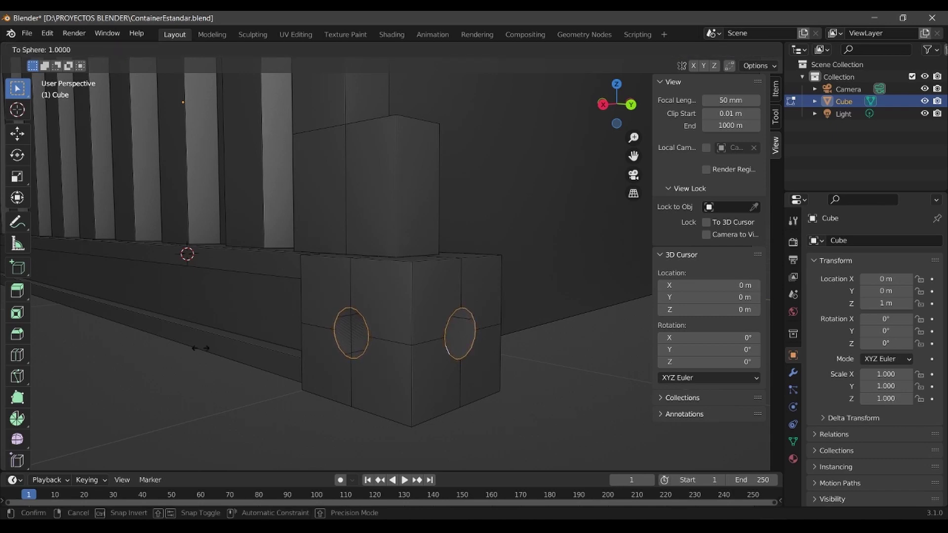
left_click(200, 348)
Extrude the whole casting block to give the holes depth and bevel its edges with 3 segments.
key("a")
key("alt+e")
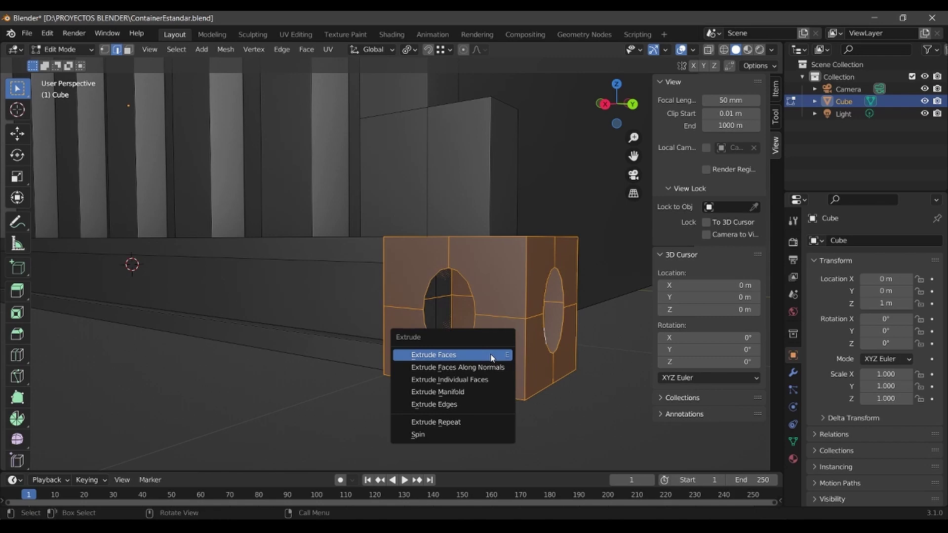
left_click(492, 368)
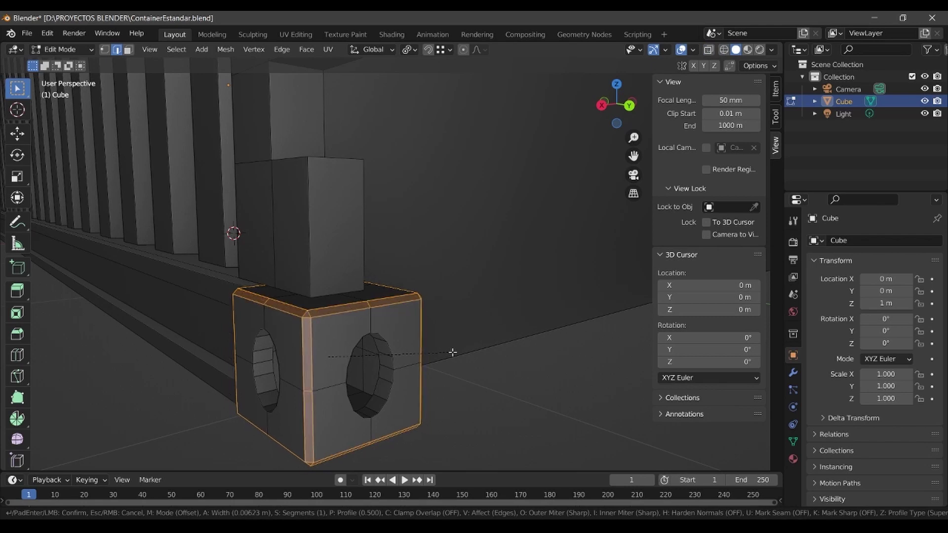
left_click(453, 352)
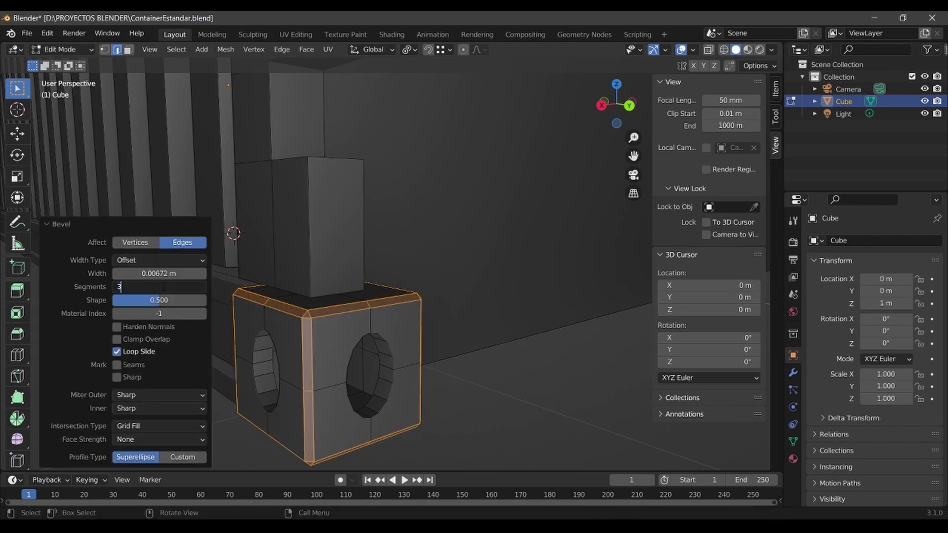
left_click_drag(156, 287, 162, 286)
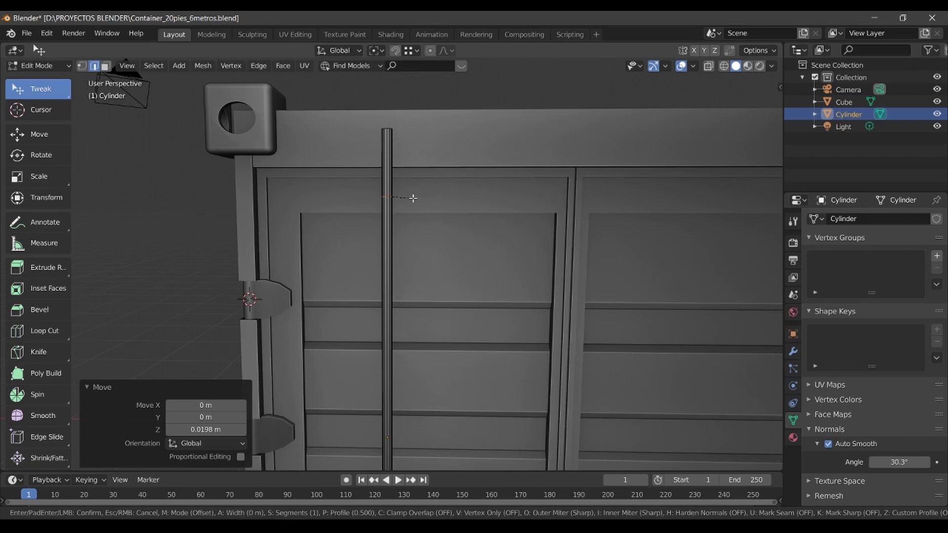
Bevel the lock rod's edges, extrude the ring along normals, and raise the octagon vertically.
key("ctrl+b")
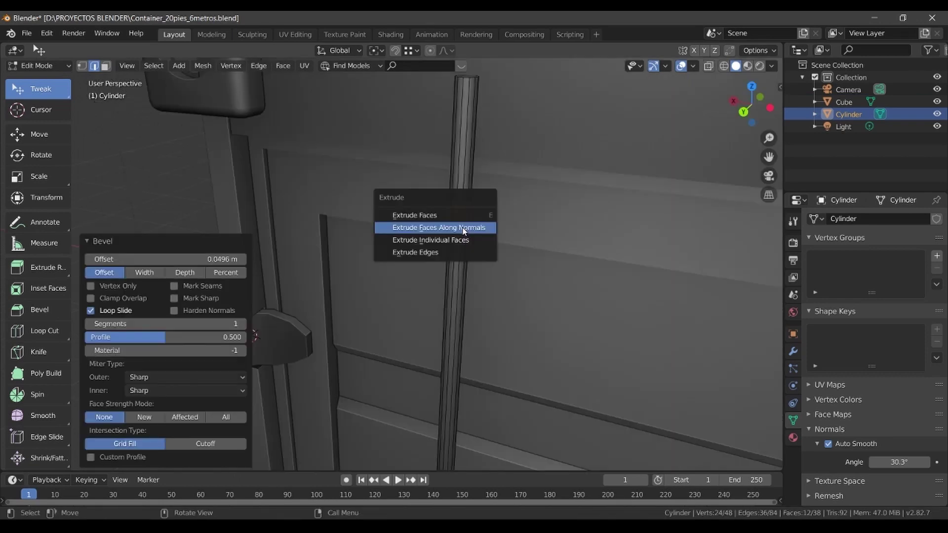
left_click(464, 228)
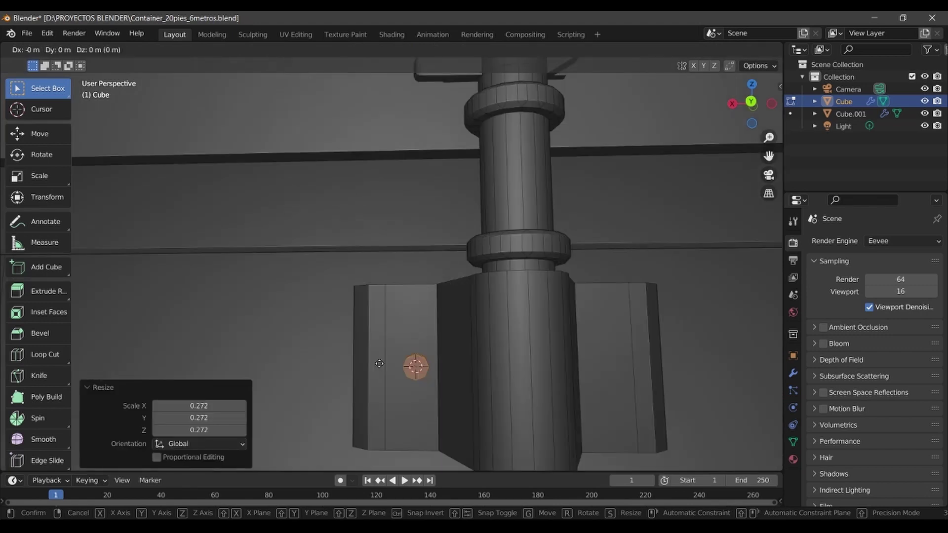
key("g")
key("z")
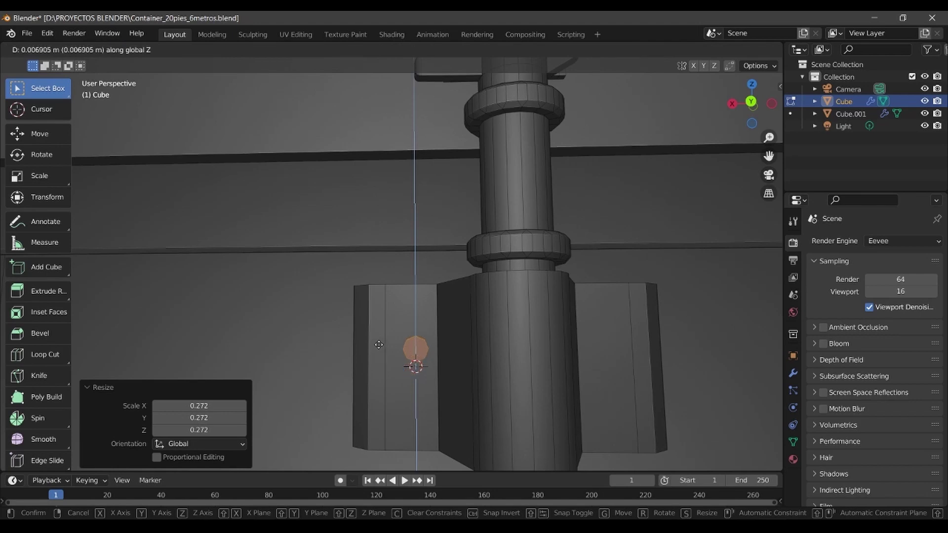
left_click(380, 304)
Slide the octagon along X onto the side plate and select the linked bolt holes in back view.
key("g")
key("x")
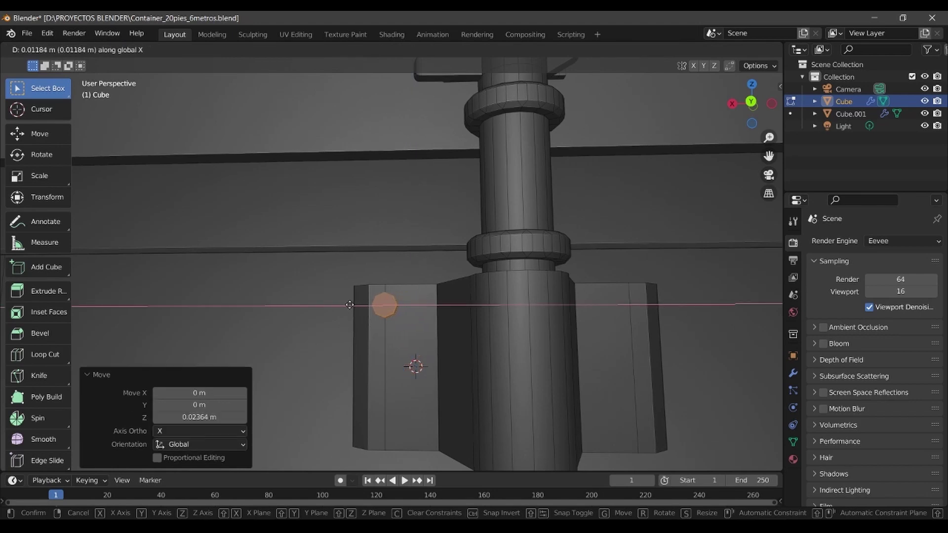
left_click(349, 305)
key("ctrl+KP_1")
key("ctrl+l")
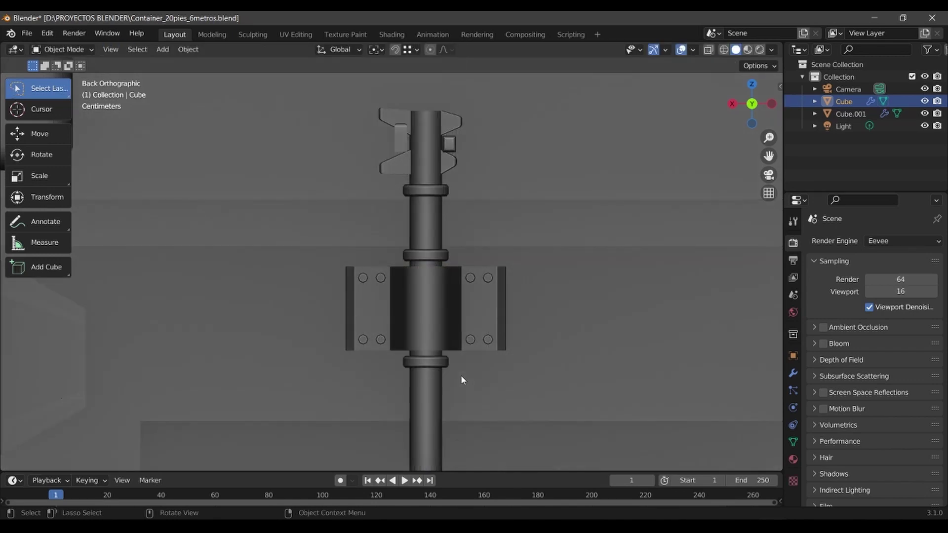
Place the copied rod along X, box-select the upper bracket parts, and switch to solid shading.
mouse_move(461, 376)
middle_mouse_down()
mouse_move(475, 355)
mouse_move(432, 355)
middle_mouse_up()
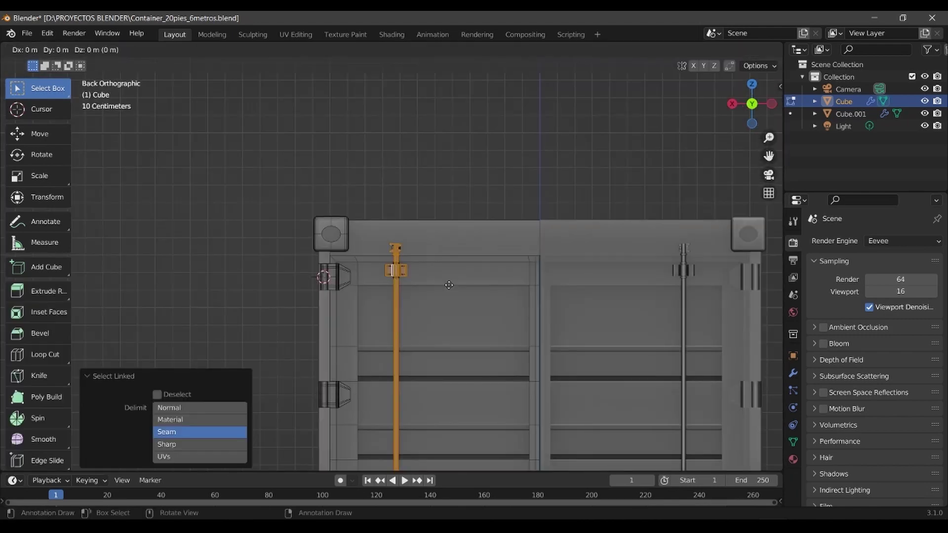
key("x")
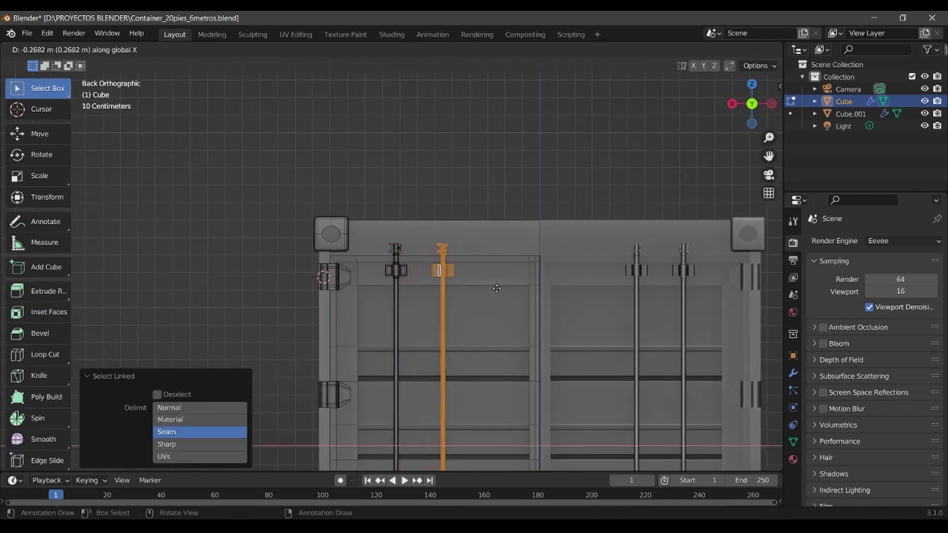
left_click(504, 288)
scroll(398, 293, "up", 6)
key("b")
mouse_move(349, 135)
left_mouse_down()
mouse_move(419, 247)
mouse_move(438, 254)
left_mouse_up()
key("z")
left_click(498, 253)
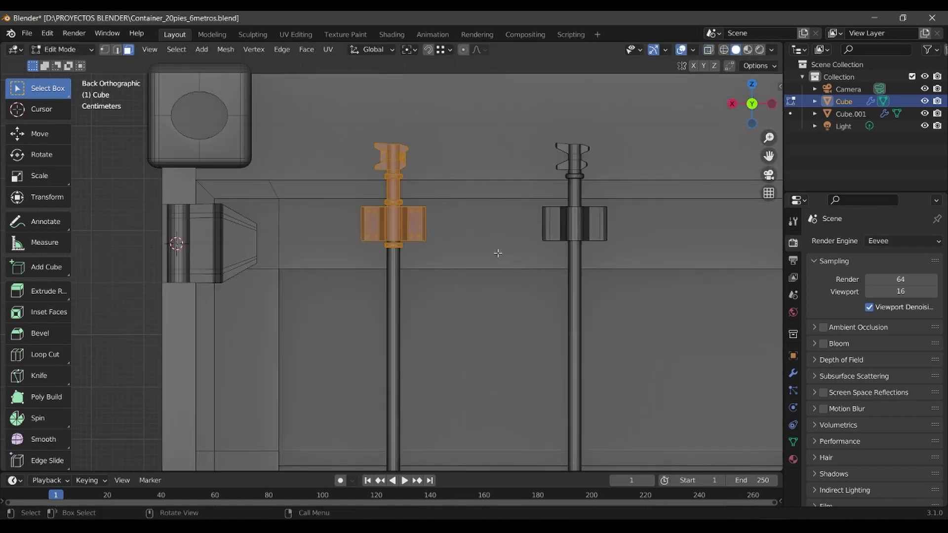
scroll(443, 280, "down", 2)
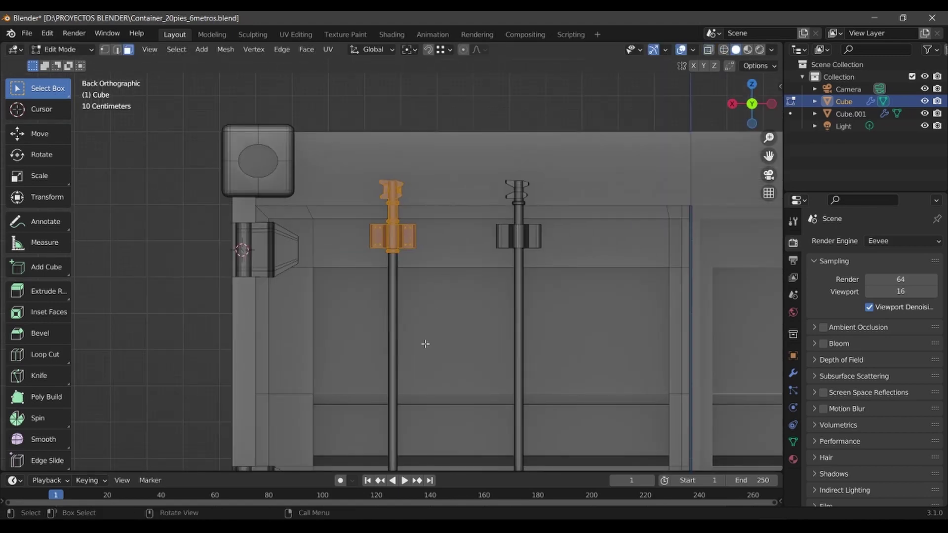
middle_click_drag(424, 345, 428, 228, "shift")
Move the selected bracket vertically along the rod, keeping solid shading.
key("g")
key("z")
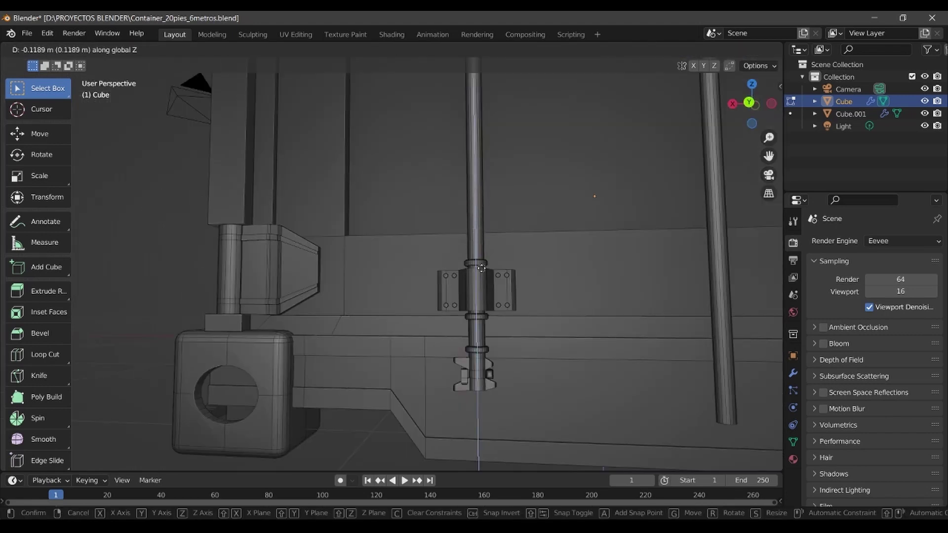
left_click(481, 268)
key("z")
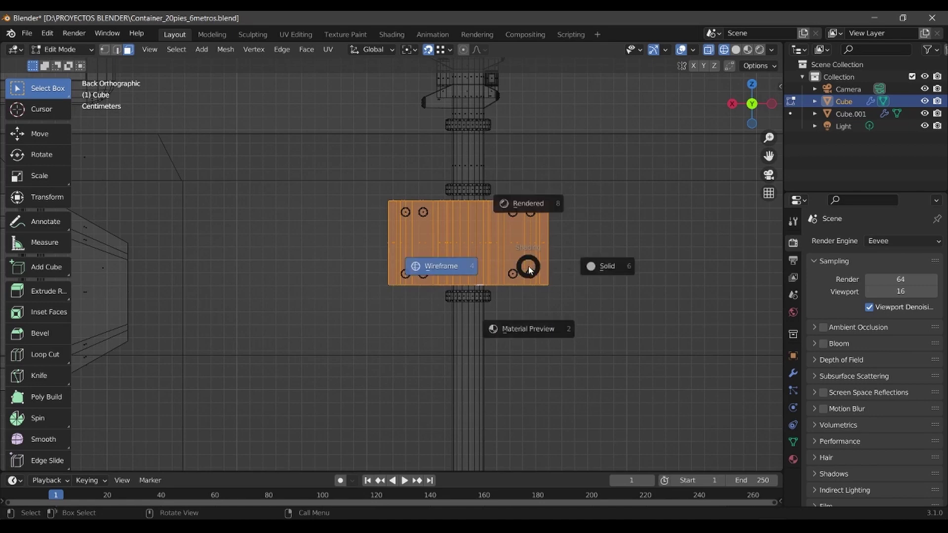
left_click(603, 271)
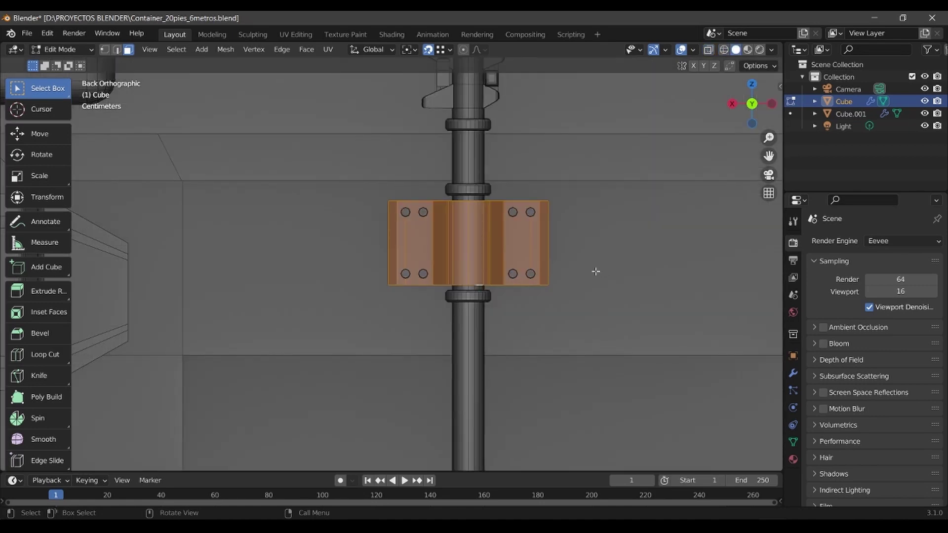
scroll(596, 272, "down", 8)
Copy the bracket about 0.69 m lower on the rod and narrow it to 0.832 along X.
key("g")
key("z")
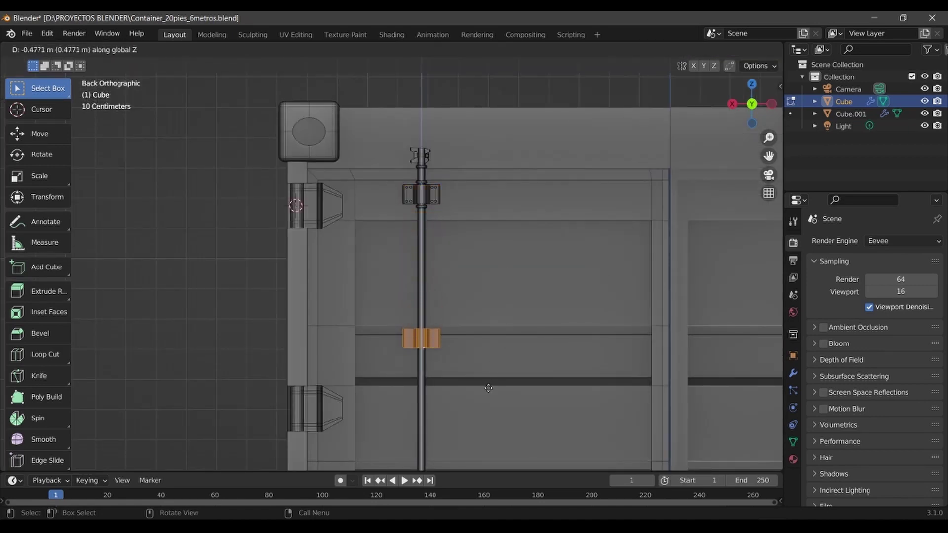
left_click(491, 445)
middle_click_drag(495, 417, 487, 318, "shift")
key("s")
key("z")
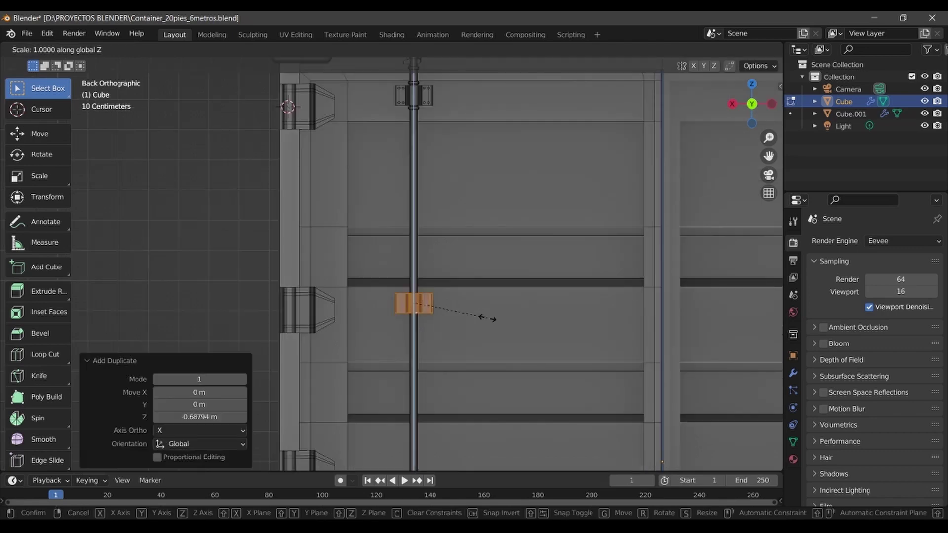
key("x")
left_click(456, 307)
mouse_move(455, 307)
middle_mouse_down()
mouse_move(460, 360)
mouse_move(380, 362)
mouse_move(386, 388)
mouse_move(414, 377)
mouse_move(447, 332)
mouse_move(434, 316)
middle_mouse_up()
Duplicate the bracket again further down the rod and begin sliding a thin strip along X.
key("shift+d")
key("z")
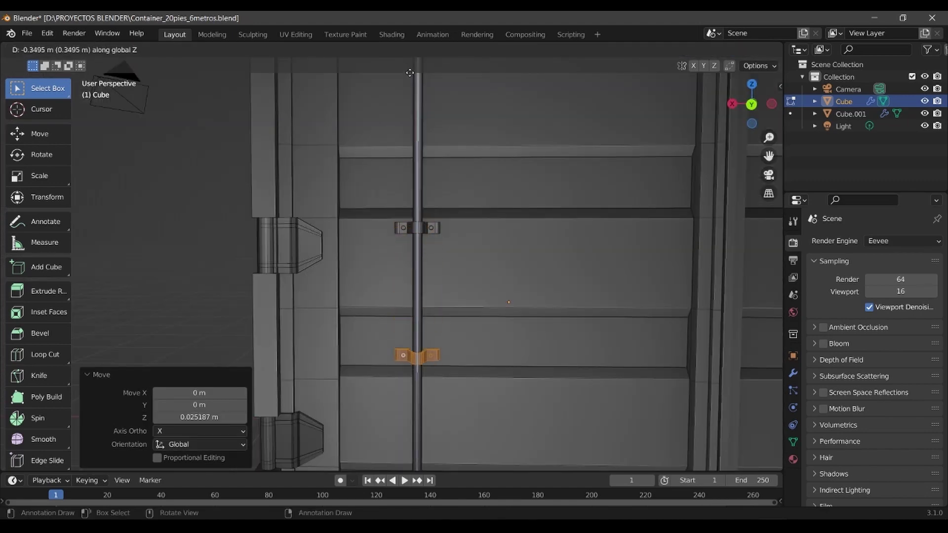
left_click(410, 73)
scroll(455, 345, "up", 4)
key("ctrl+b")
key("Escape")
middle_click_drag(437, 354, 460, 291)
key("g")
key("x")
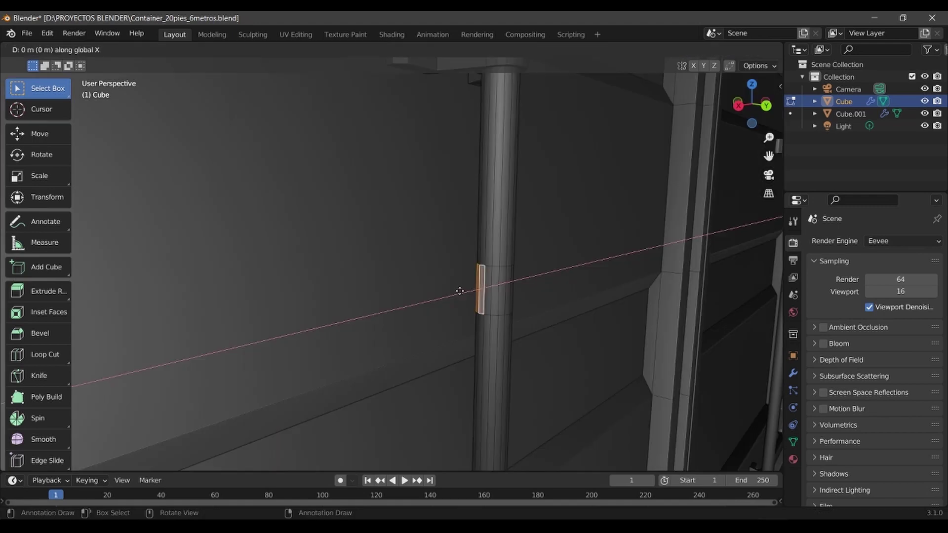
Fix the bracket's X position, bevel its edges, and delete faces to open it.
left_click(428, 309)
key("ctrl+b")
left_click(551, 296)
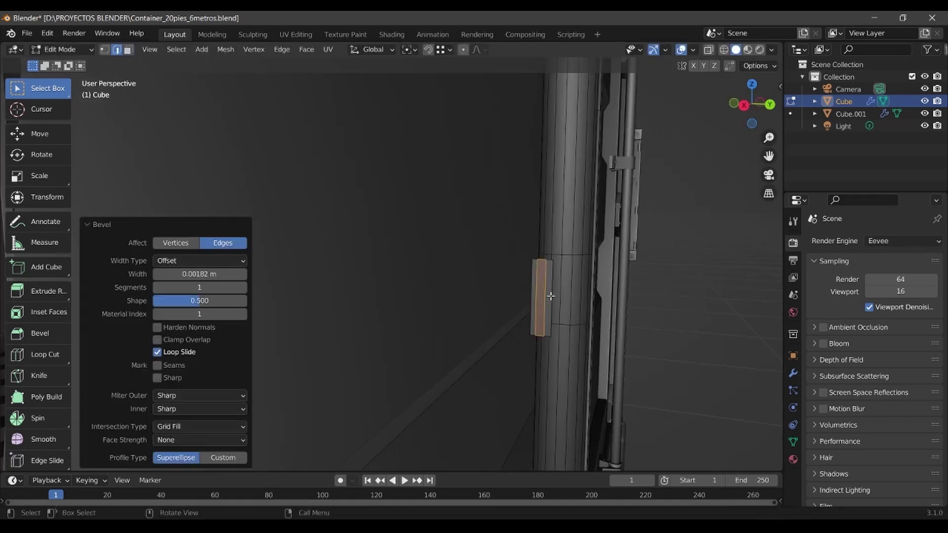
key("3")
key("x")
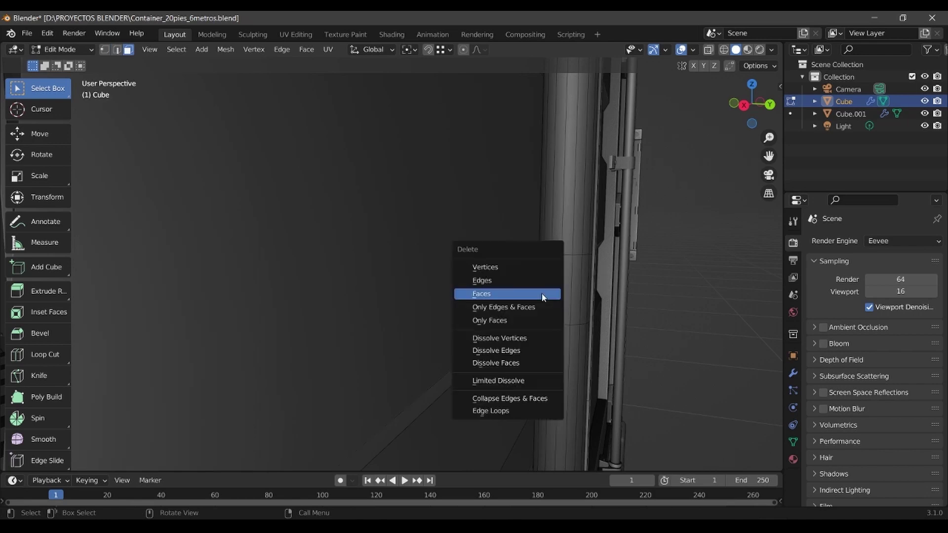
left_click(543, 296)
Extrude a bracket edge twice along X to form the handle strip.
key("2")
middle_click_drag(544, 296, 556, 293)
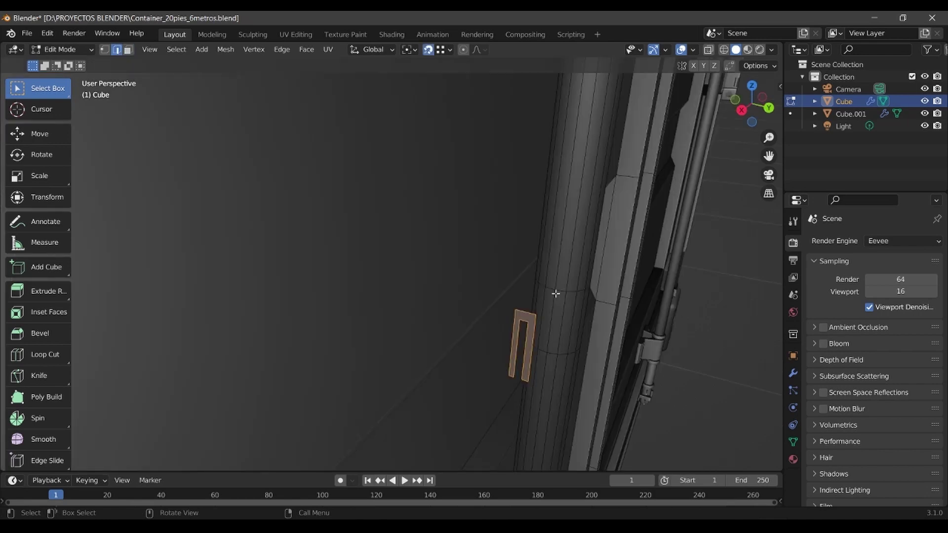
left_click(557, 293)
key("e")
key("x")
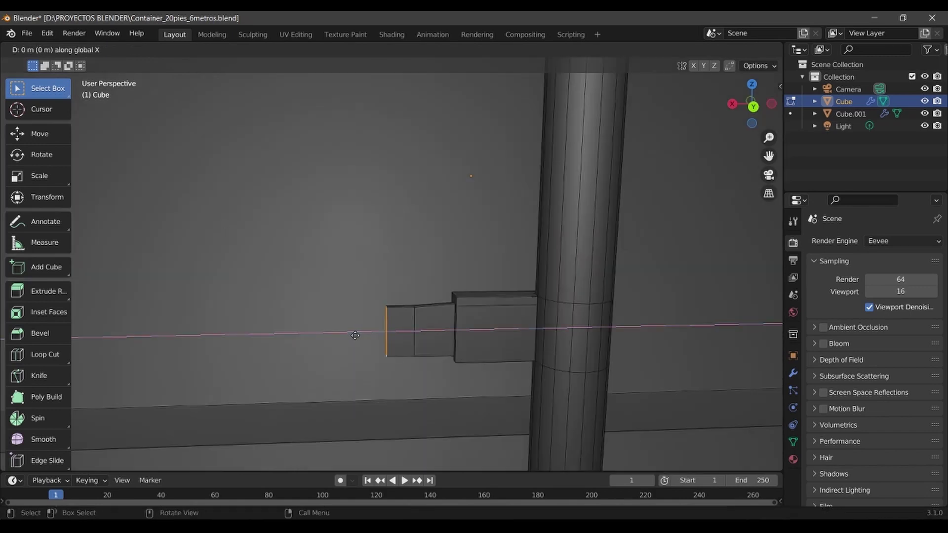
left_click(326, 335)
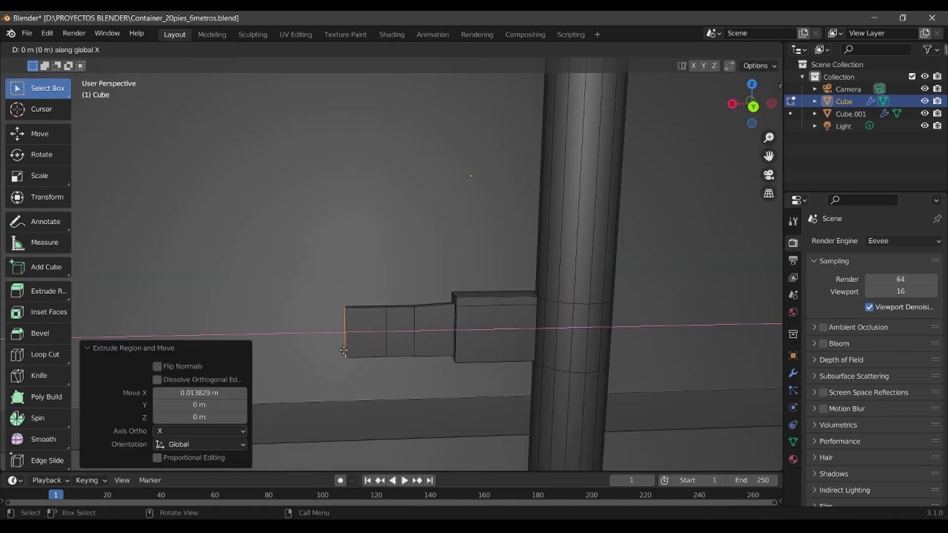
key("e")
key("x")
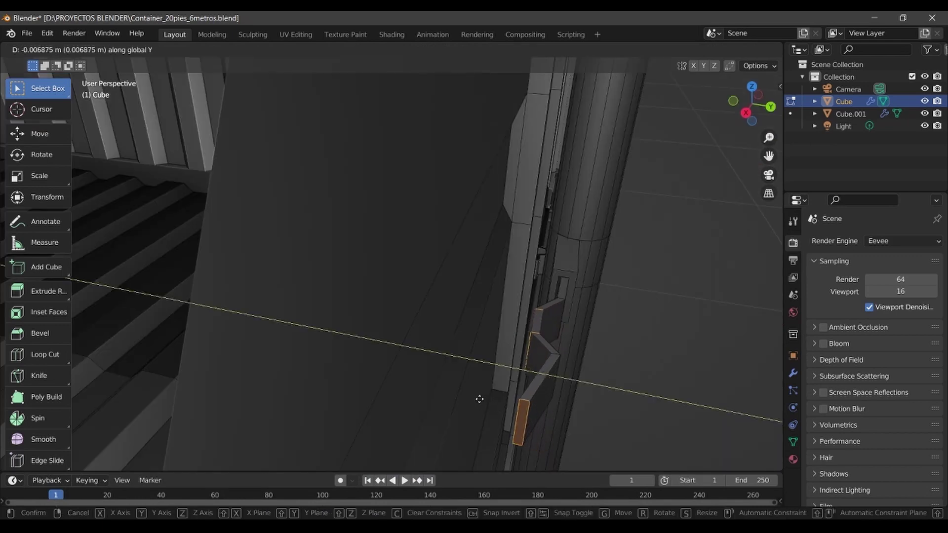
left_click(472, 396)
Scale the handle end vertically and shift it along Z, seen from the back.
key("s")
key("z")
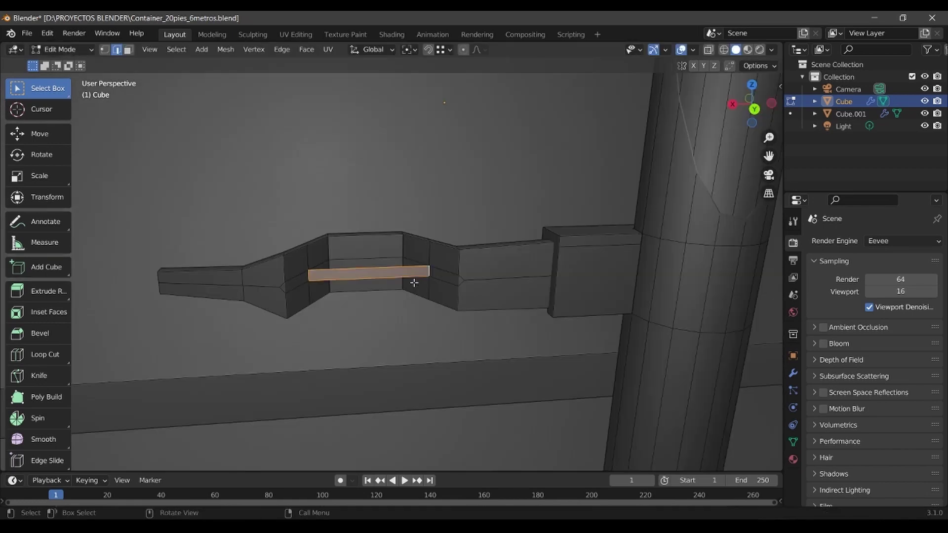
mouse_move(401, 284)
middle_mouse_down()
mouse_move(375, 276)
mouse_move(386, 291)
middle_mouse_up()
key("ctrl+KP_1")
key("g")
key("z")
left_click(344, 266)
Move the handle end along Y, then Z, to bend the grip into an L.
key("g")
key("y")
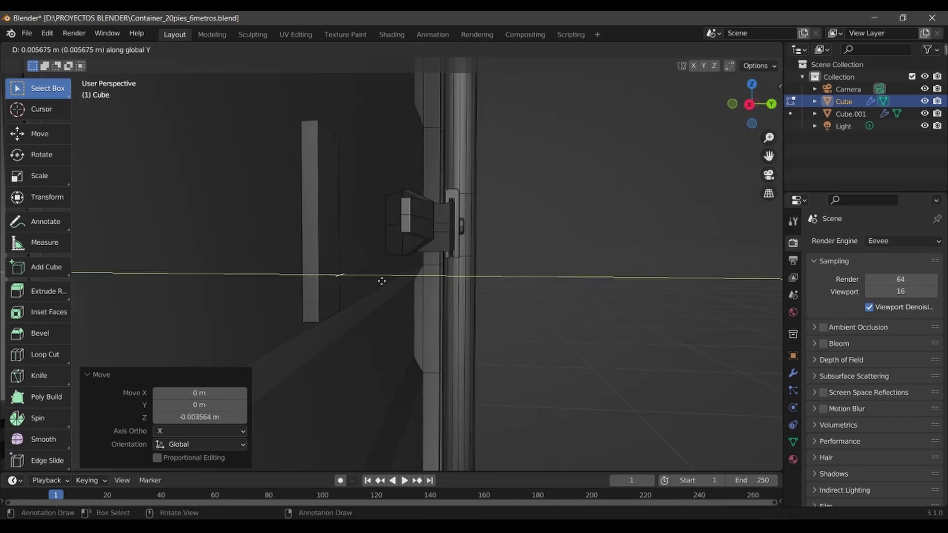
left_click(443, 285)
key("g")
key("z")
mouse_move(442, 284)
middle_mouse_down()
mouse_move(415, 262)
mouse_move(316, 291)
mouse_move(331, 281)
mouse_move(230, 288)
middle_mouse_up()
left_click(420, 243)
Select the whole handle and extrude its faces along normals to give it thickness.
key("ctrl+b")
key("Escape")
key("ctrl+l")
key("alt+e")
left_click(331, 281)
left_click(317, 282)
Bevel the retaining plate's corner edges and delete the unwanted catch face.
key("ctrl+b")
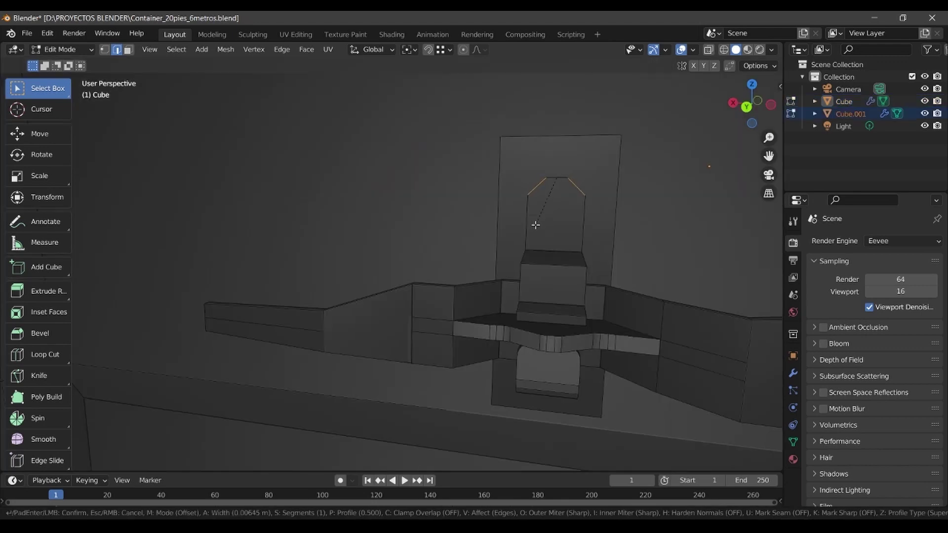
left_click(536, 223)
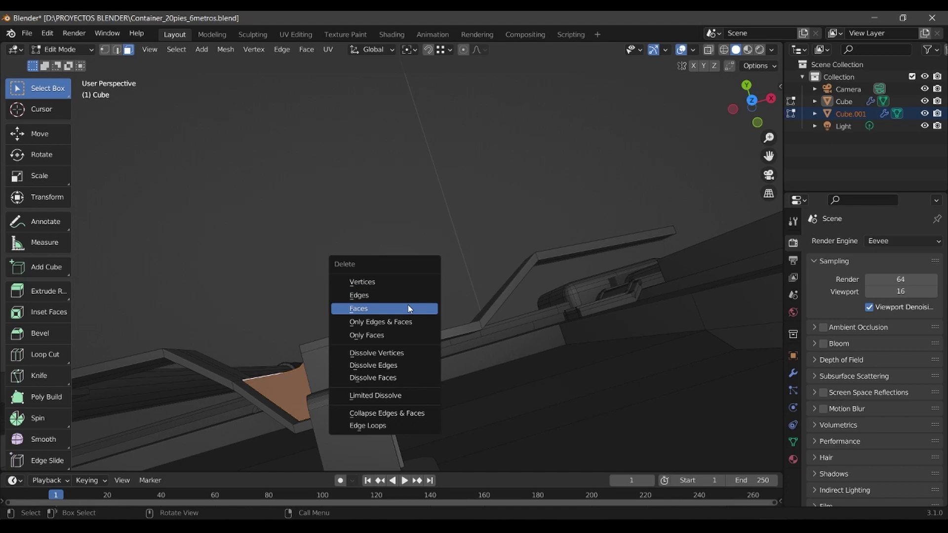
left_click(408, 307)
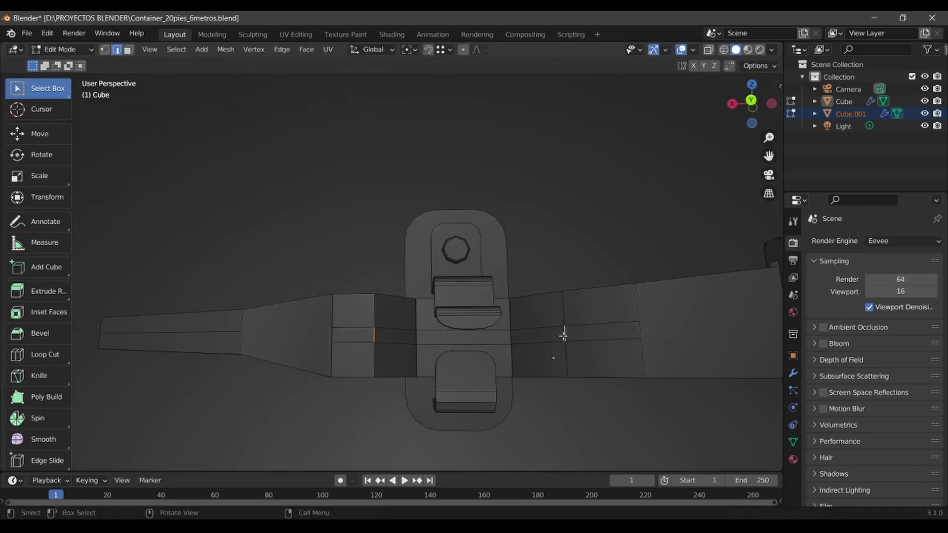
Select a horizontal edge loop on the plate and shift it along Y.
left_click(559, 336, "alt")
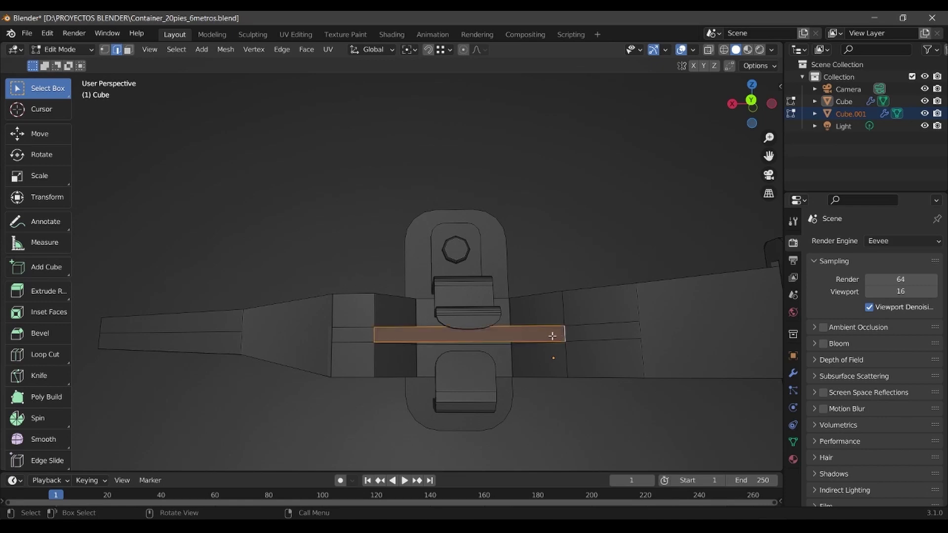
middle_click_drag(555, 335, 506, 328)
key("g")
key("y")
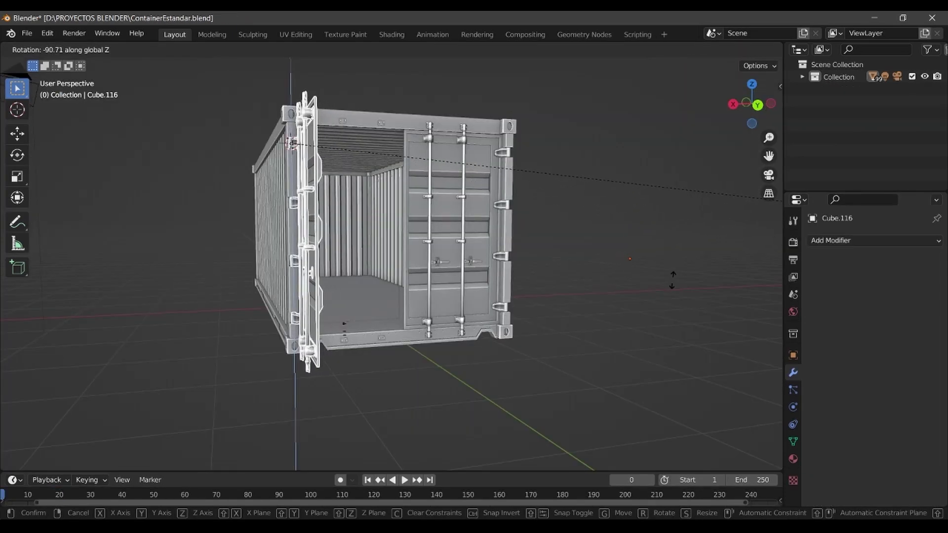
left_click(672, 280)
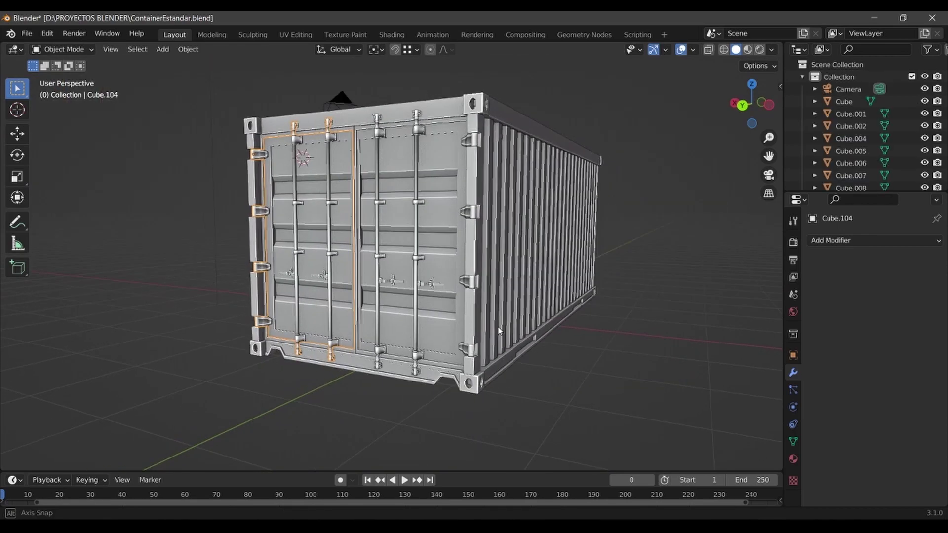
middle_click_drag(499, 331, 513, 350)
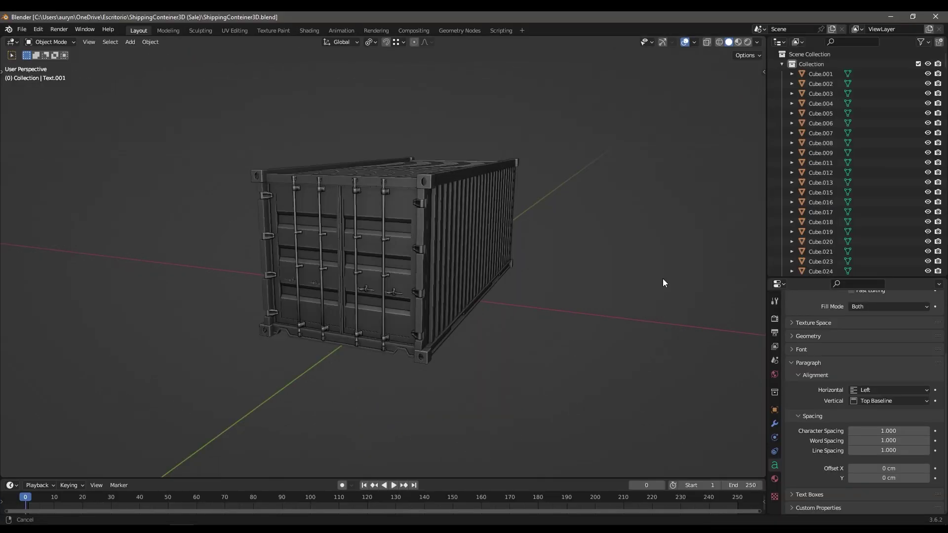
scroll(663, 279, "up", 1)
scroll(663, 277, "up", 1)
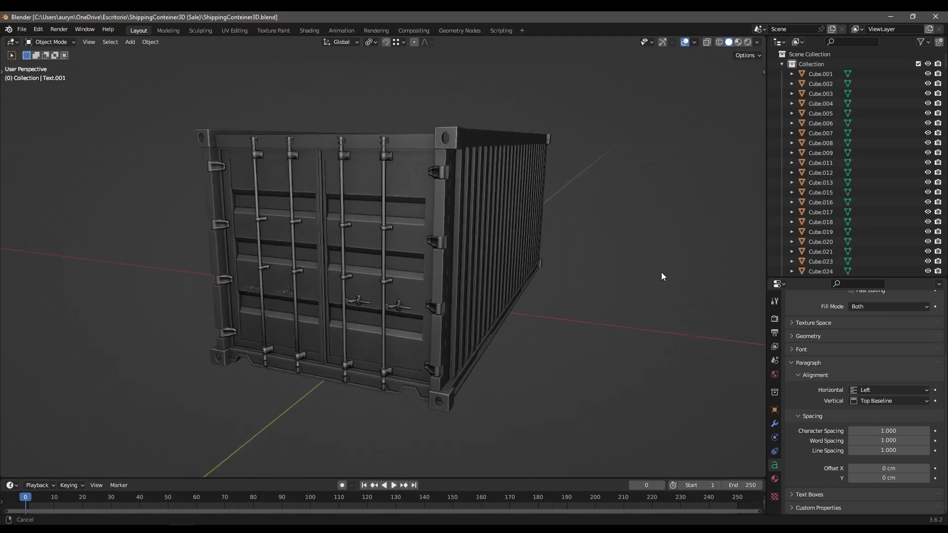
scroll(662, 272, "up", 1)
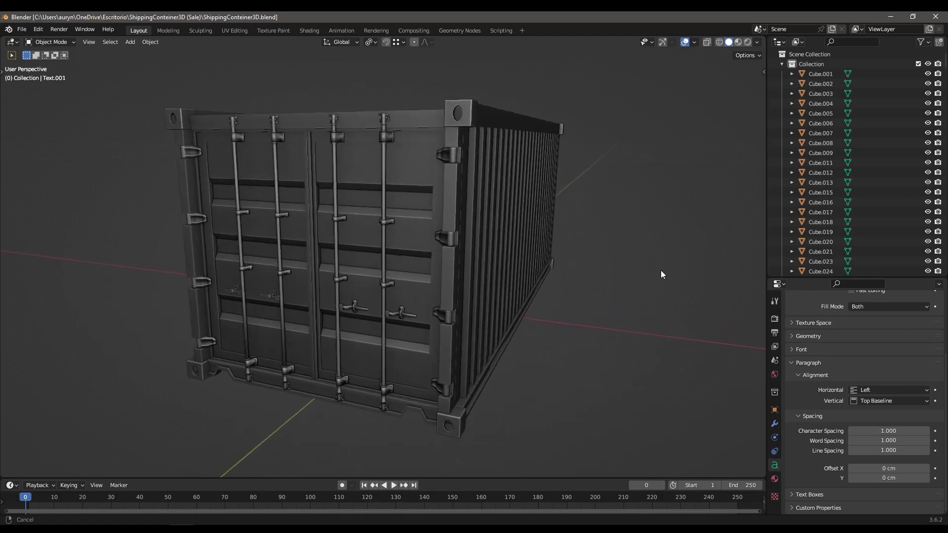